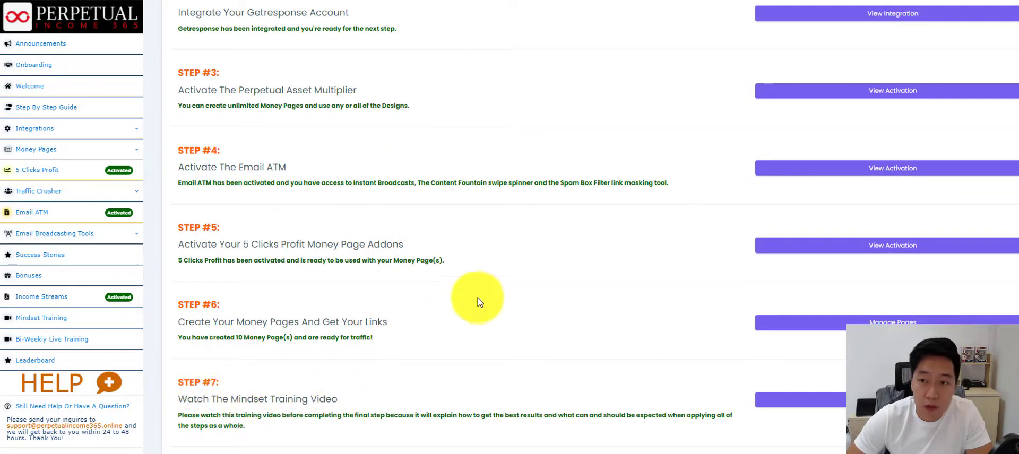
Step: Highlight the guide's Step 3, Step 4 and Step 5 text while explaining each one
scroll(478, 307, up, 3)
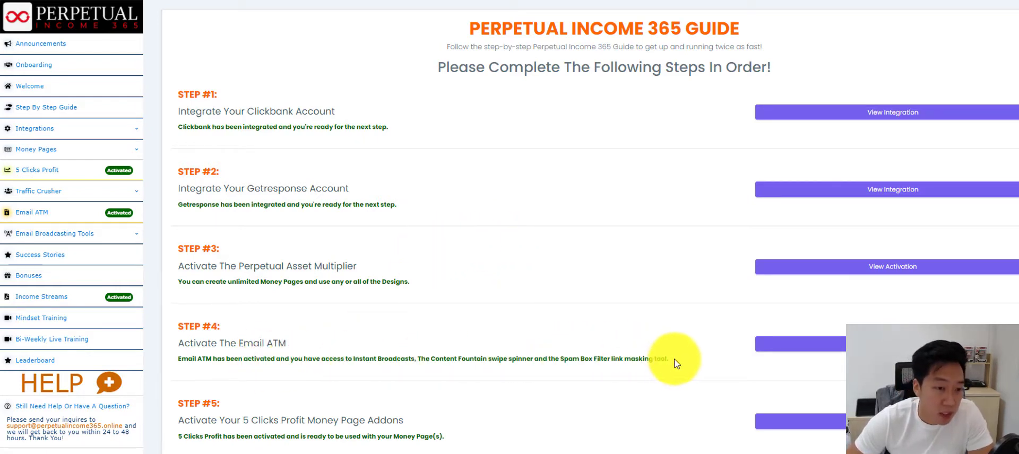
drag(411, 282, 175, 283)
click(233, 306)
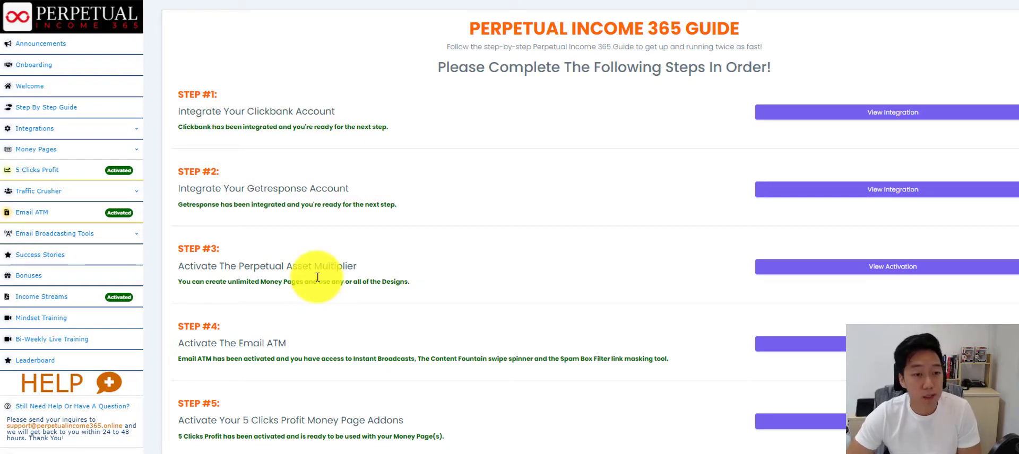
drag(335, 265, 249, 267)
double_click(263, 345)
drag(352, 420, 180, 419)
mouse_move(268, 334)
mouse_down()
mouse_move(254, 343)
mouse_move(273, 345)
mouse_up()
click(295, 355)
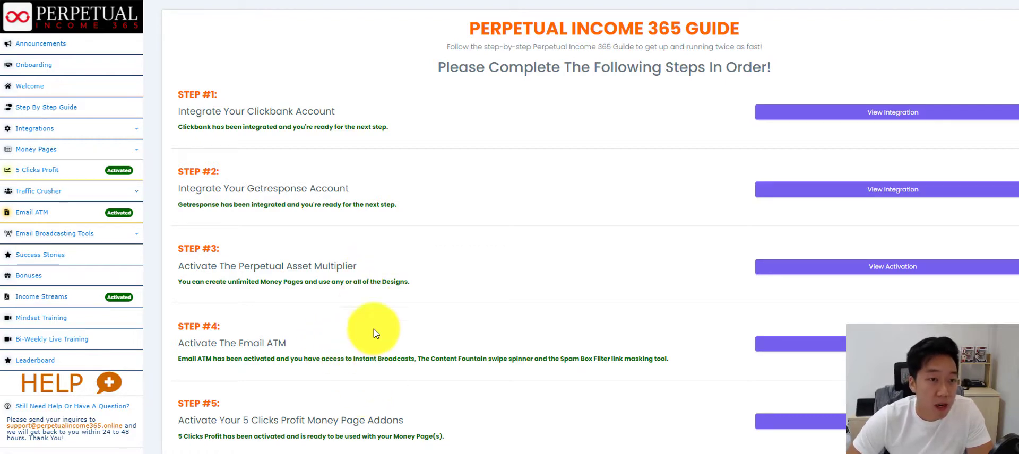
Step: Highlight the Step 1 Clickbank and Step 2 Getresponse integration headings, then Step 3 again
drag(341, 127, 181, 111)
click(558, 113)
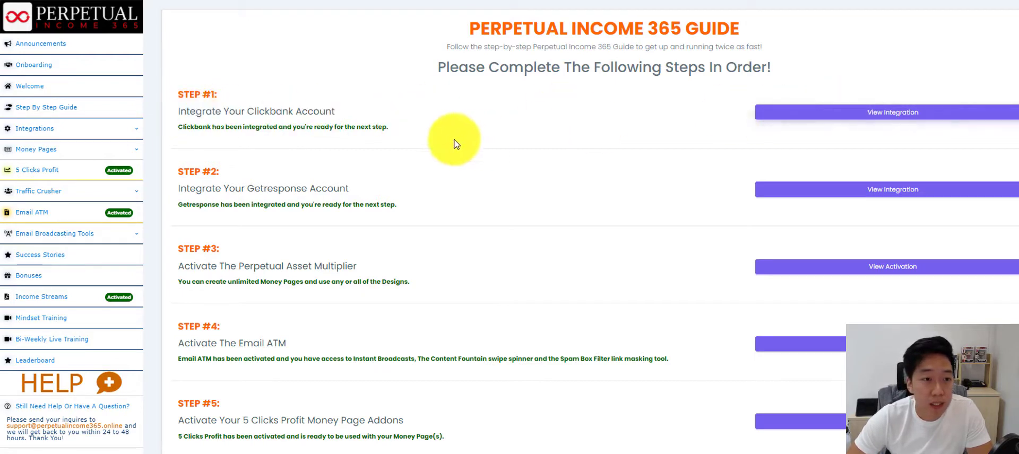
drag(326, 111, 247, 112)
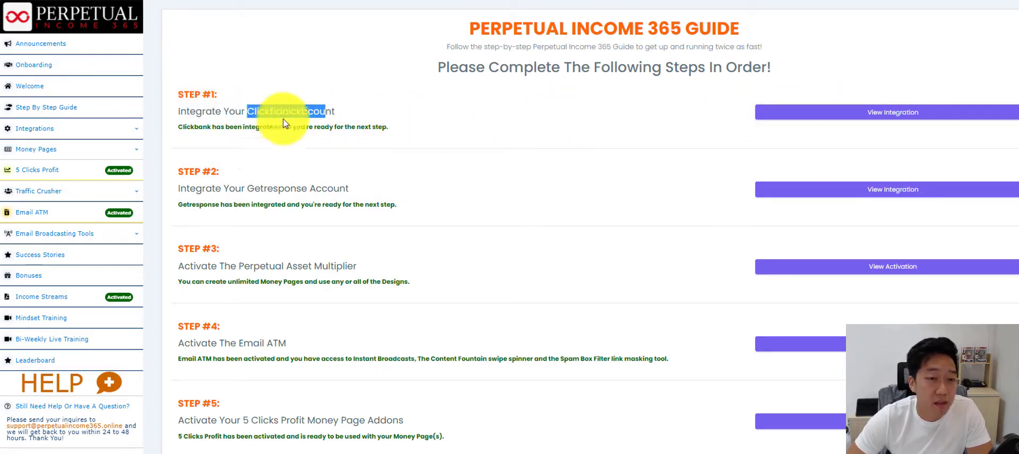
drag(335, 111, 242, 111)
click(325, 143)
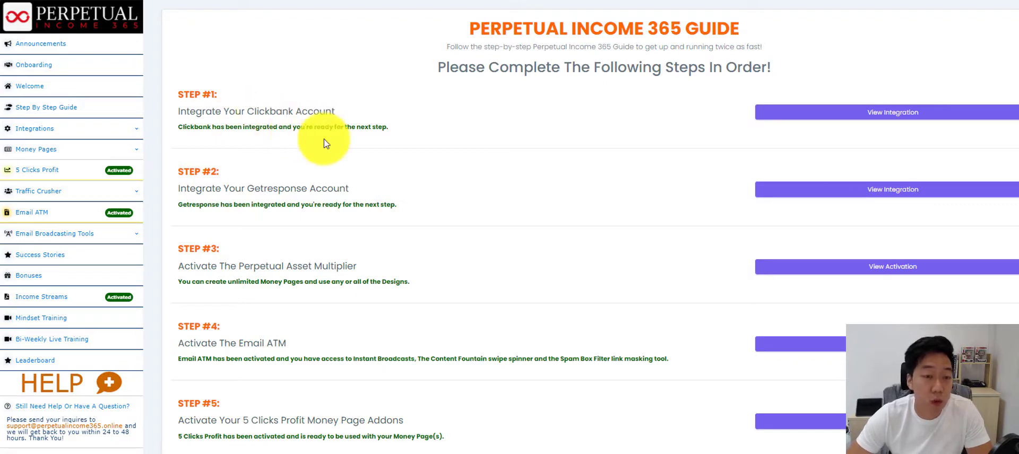
drag(377, 114, 234, 111)
drag(345, 188, 249, 188)
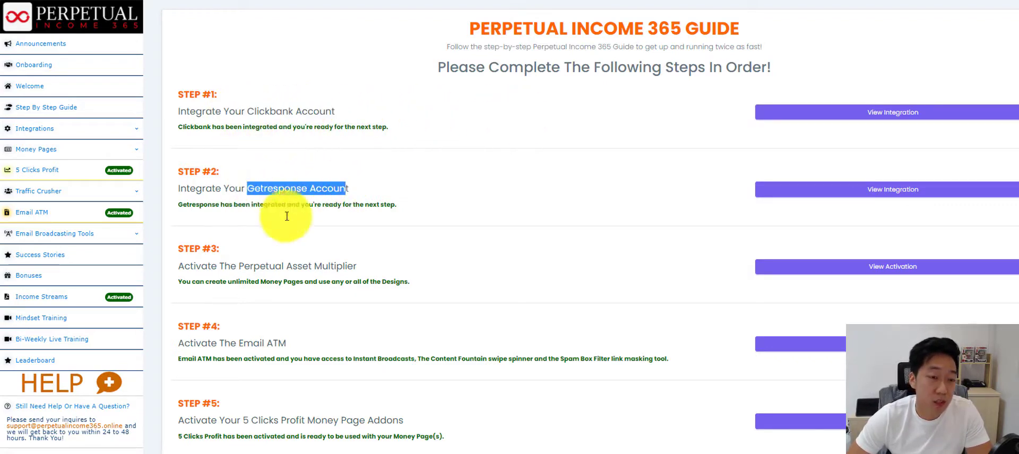
click(372, 201)
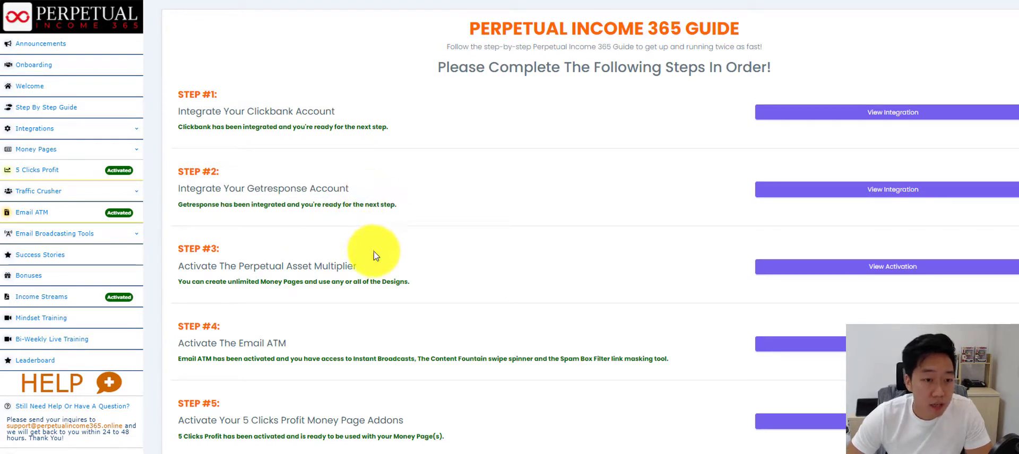
drag(373, 281, 347, 269)
click(263, 269)
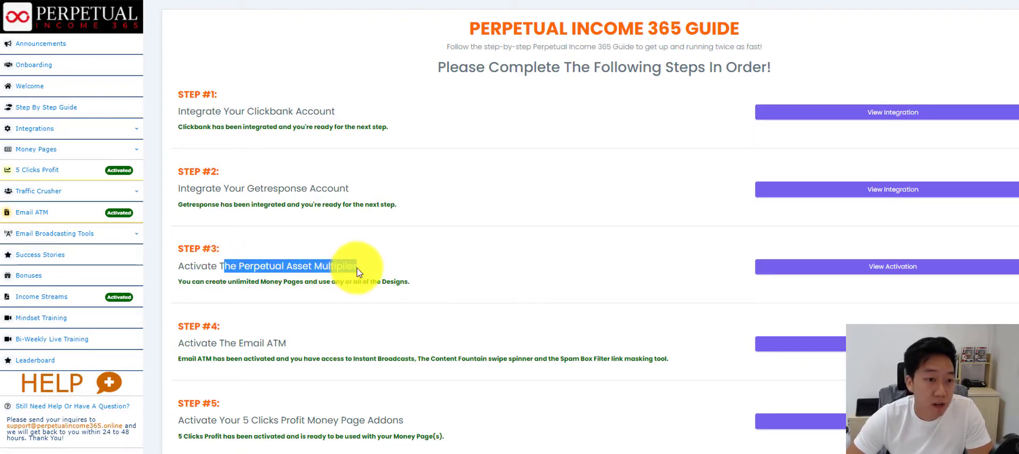
click(360, 273)
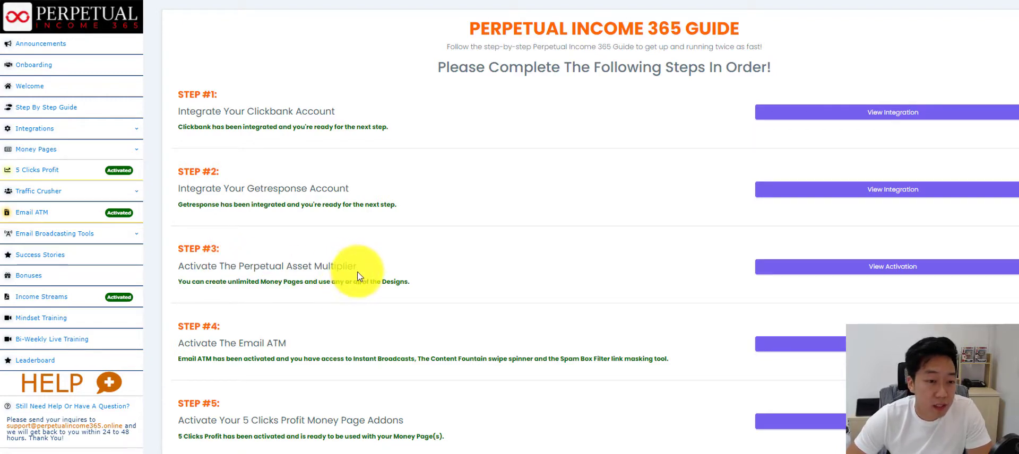
scroll(357, 278, down, 2)
drag(289, 236, 218, 233)
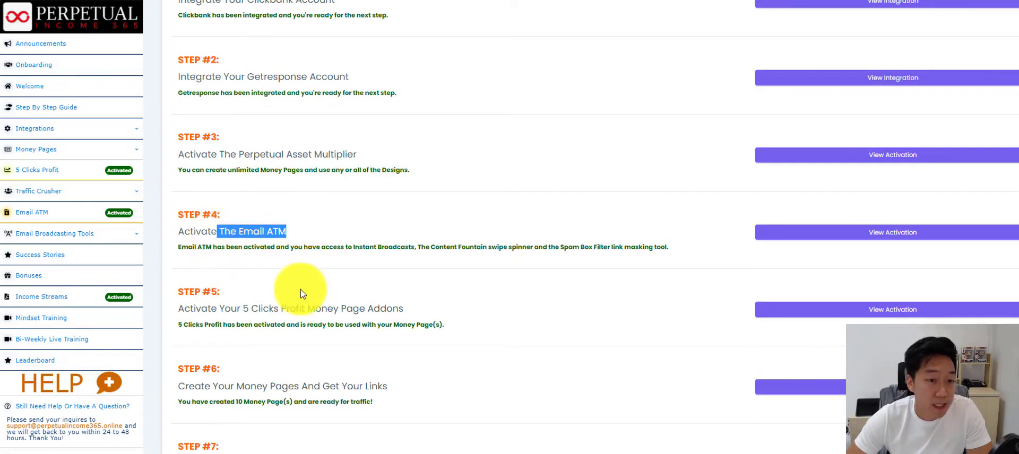
drag(404, 310, 243, 310)
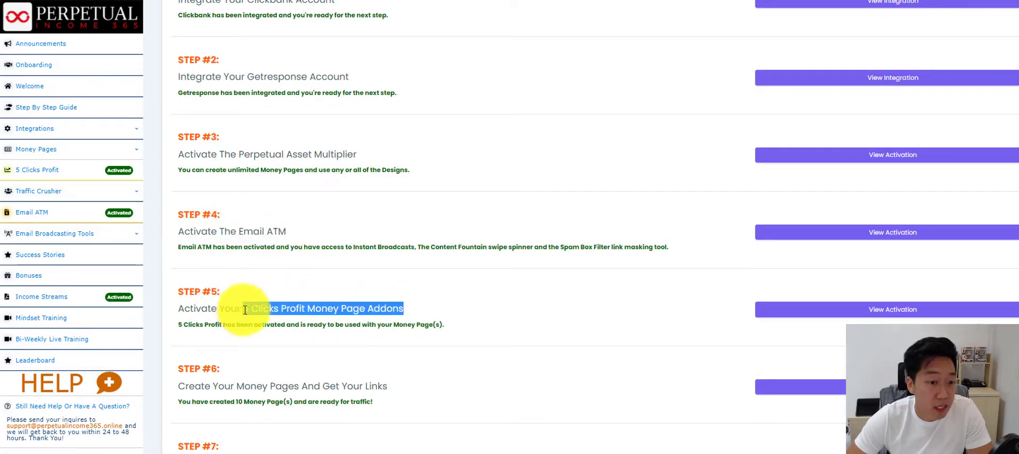
click(282, 311)
scroll(391, 291, down, 1)
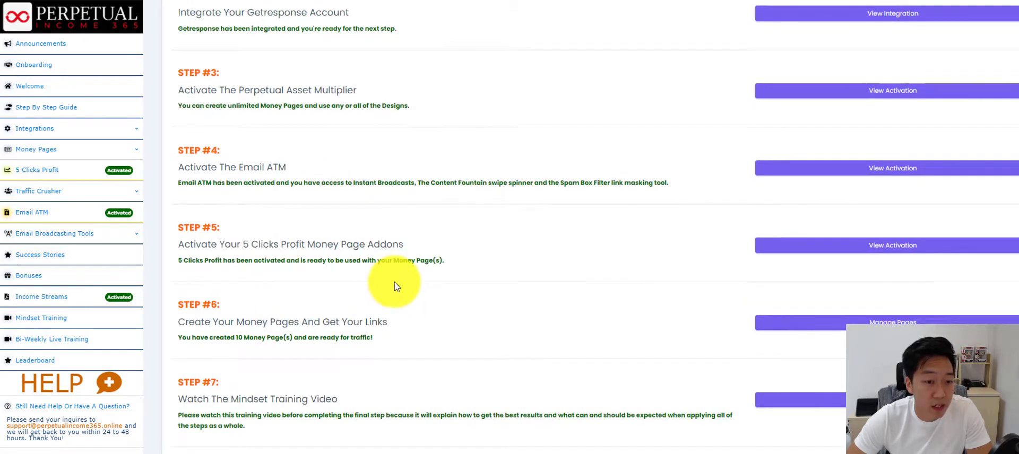
drag(388, 322, 187, 326)
click(324, 324)
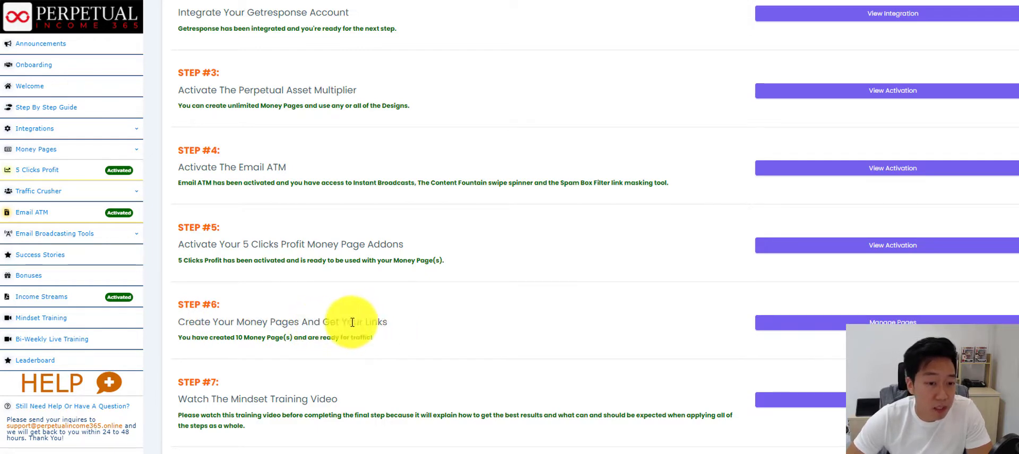
drag(343, 400, 46, 404)
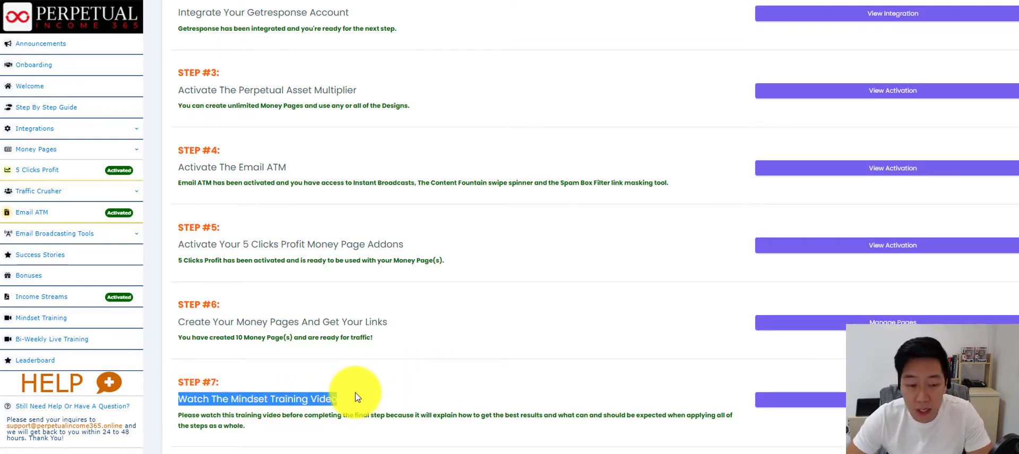
click(381, 392)
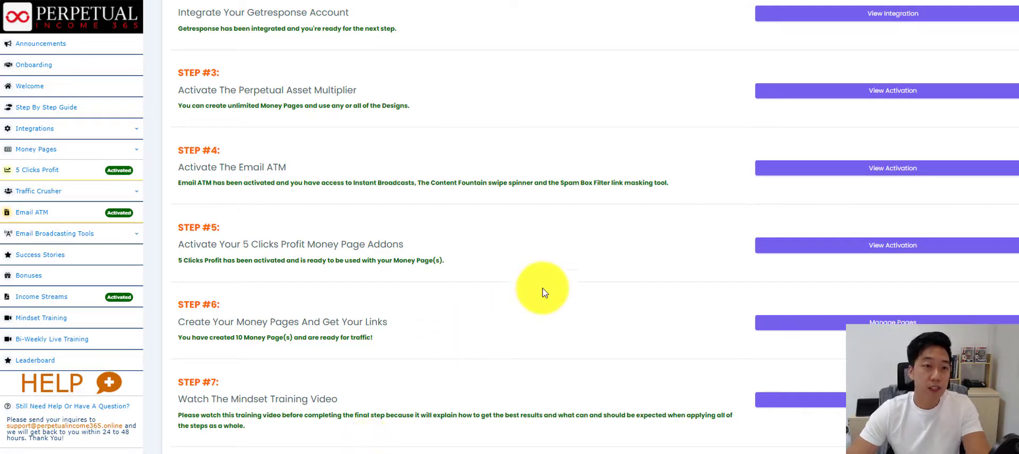
scroll(568, 273, up, 3)
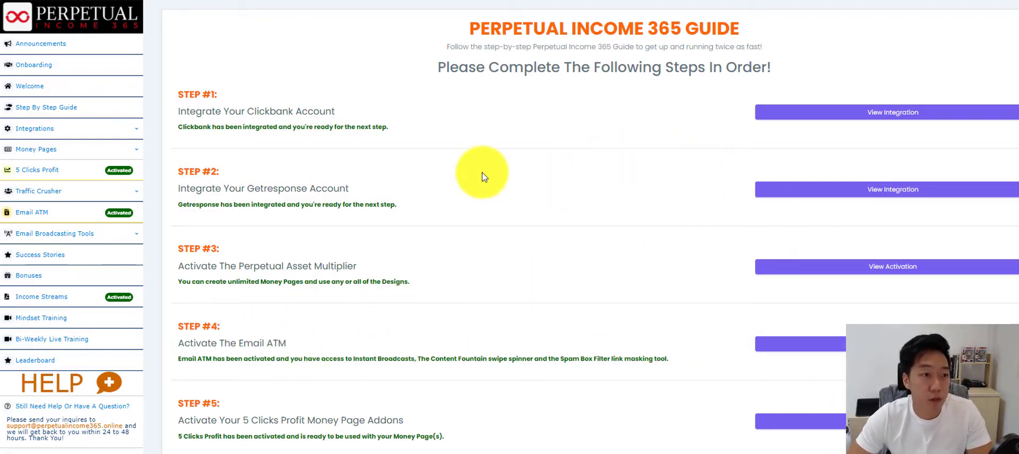
Step: Expand Integrations and Money Pages in the sidebar to list Getresponse and Perpetual Asset Multiplier
click(68, 133)
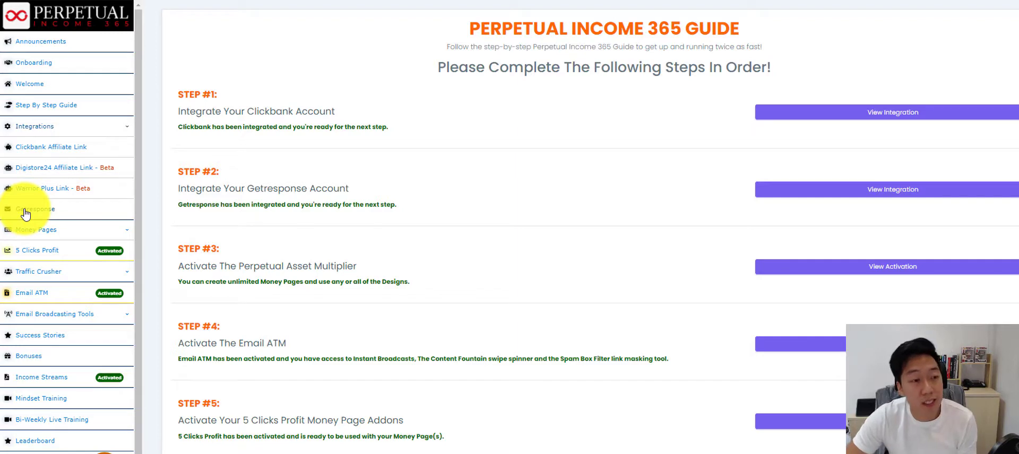
click(87, 233)
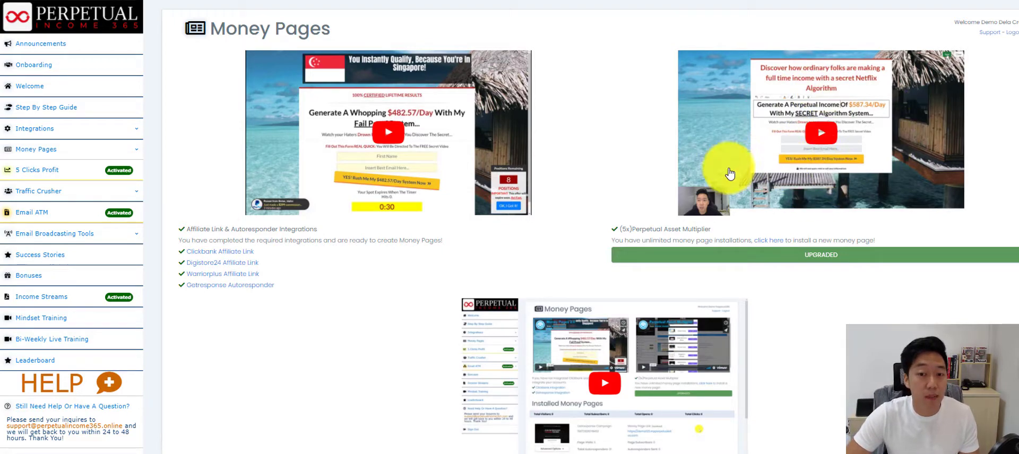
scroll(730, 174, down, 10)
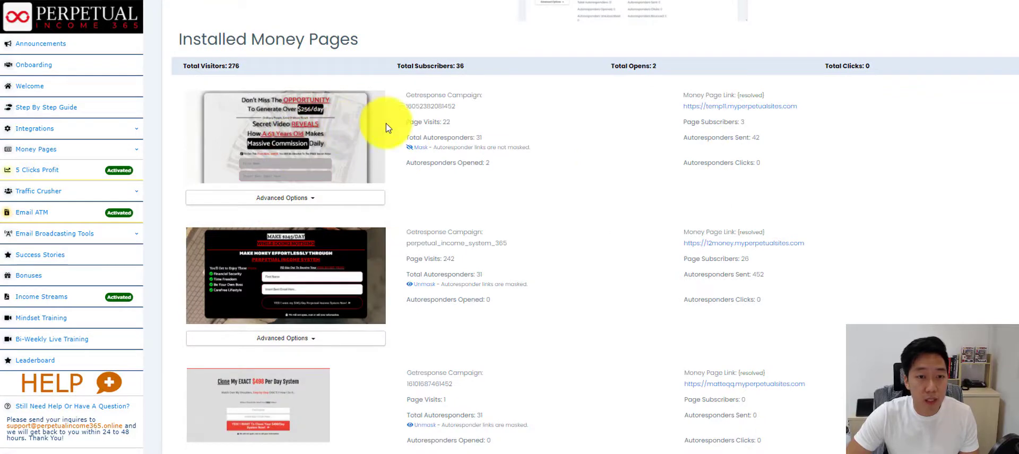
scroll(403, 111, up, 2)
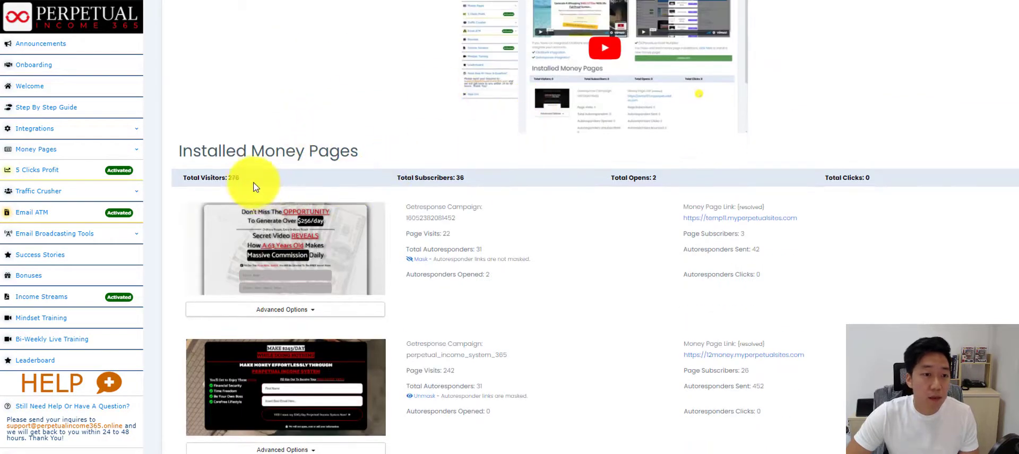
drag(252, 185, 883, 183)
click(817, 201)
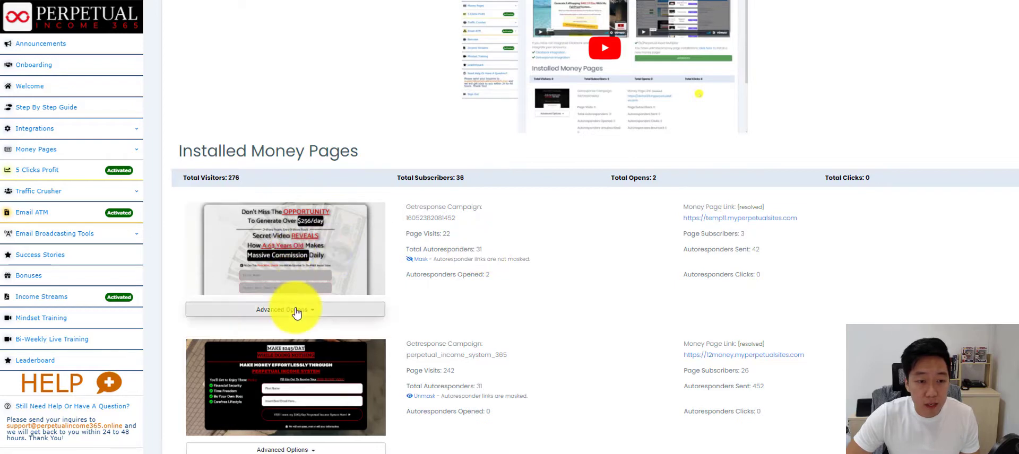
scroll(329, 232, down, 2)
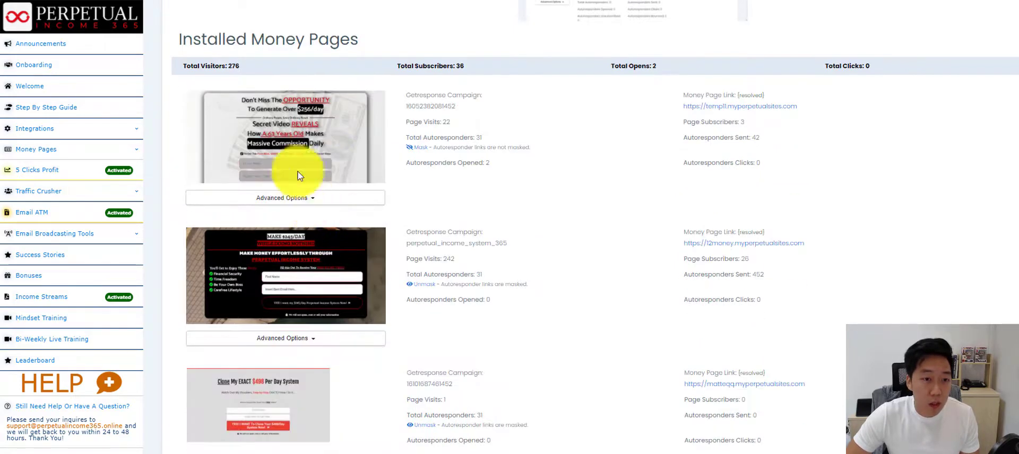
click(298, 200)
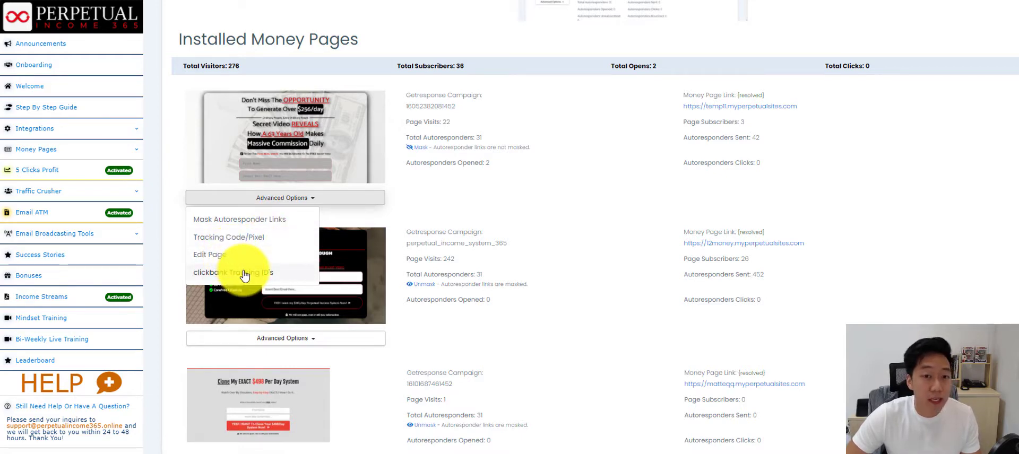
click(528, 132)
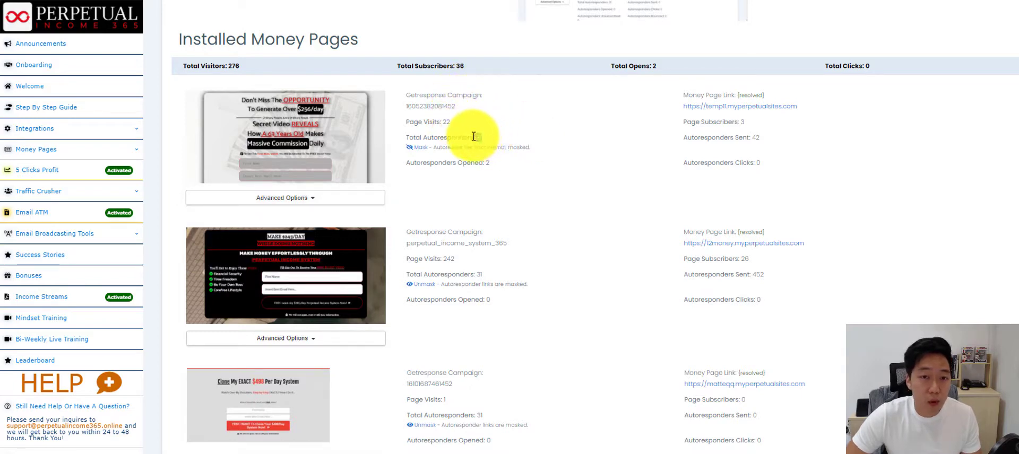
drag(487, 141, 475, 137)
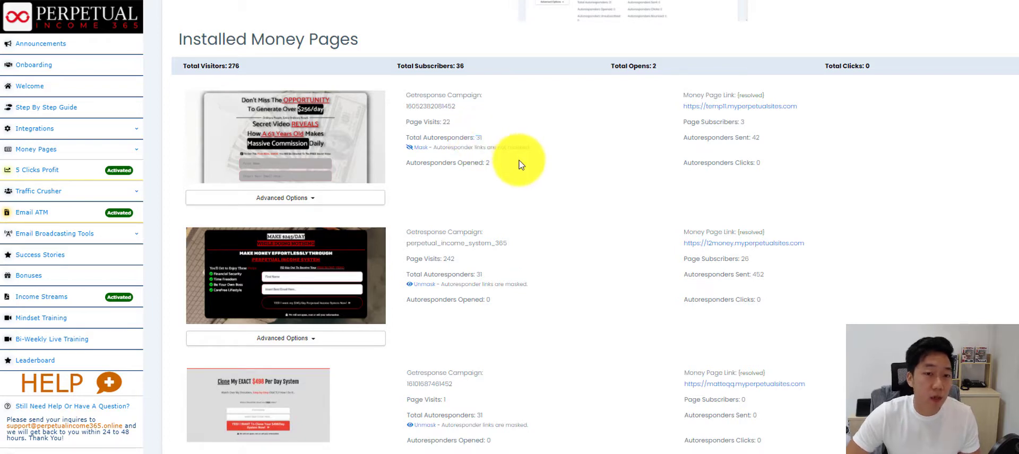
click(573, 163)
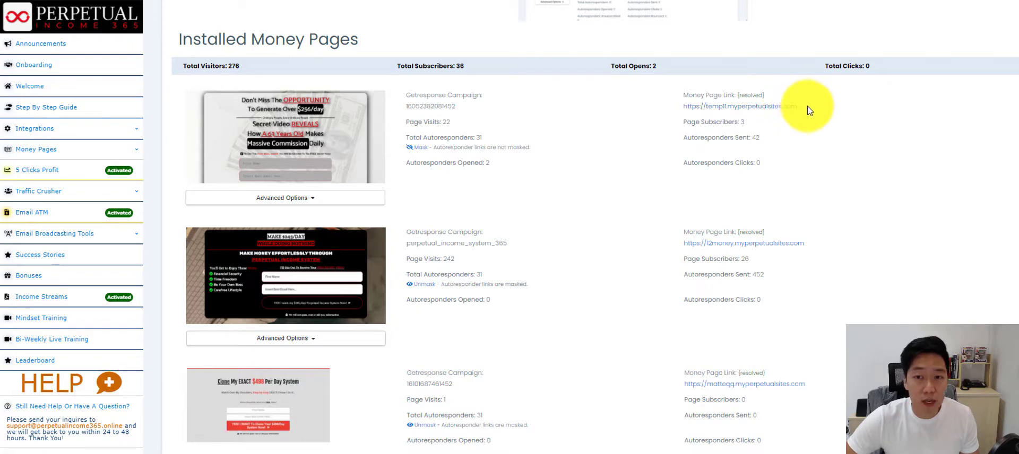
drag(801, 106, 683, 104)
click(667, 138)
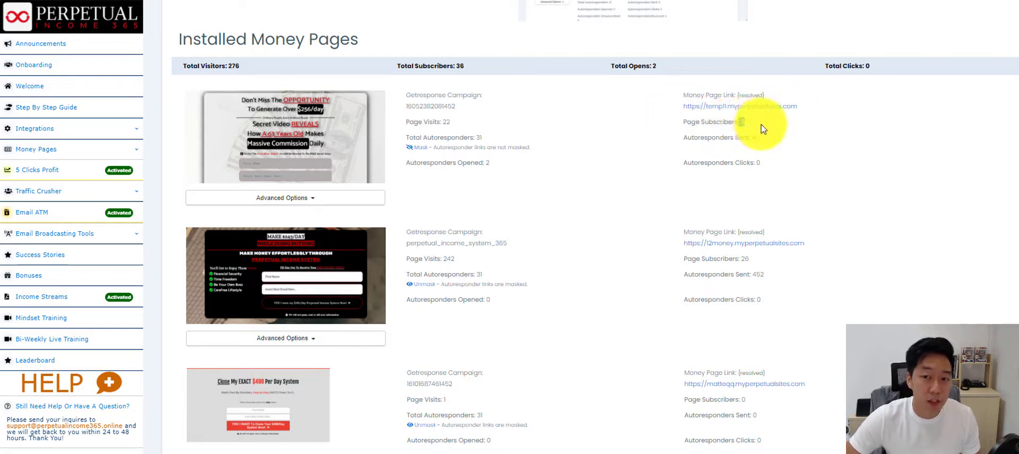
double_click(446, 122)
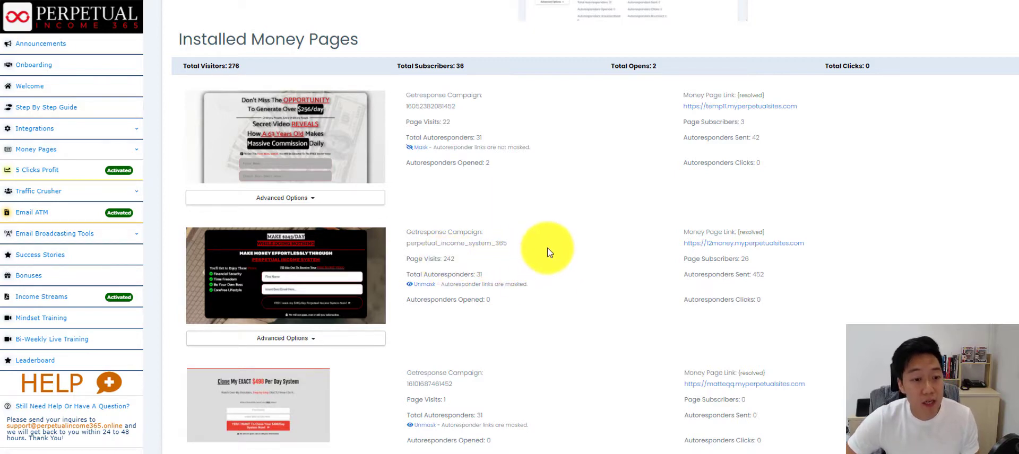
scroll(323, 159, down, 15)
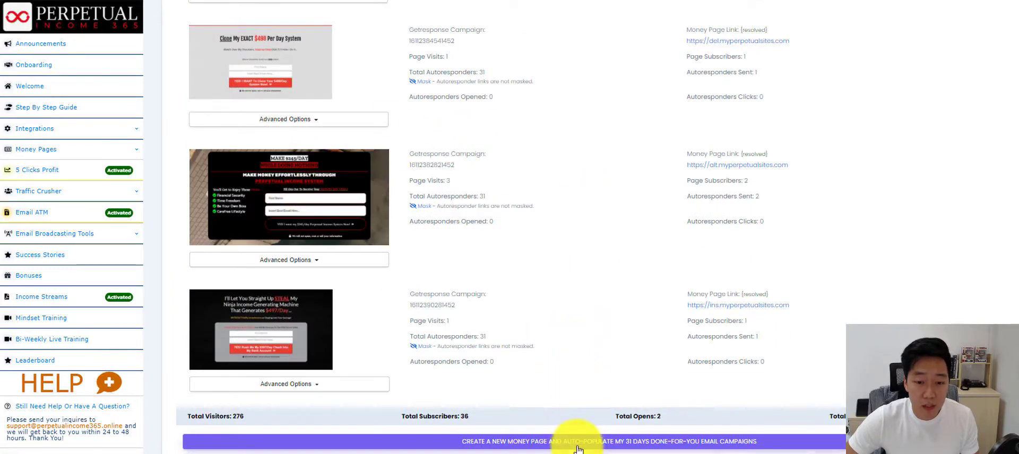
click(578, 448)
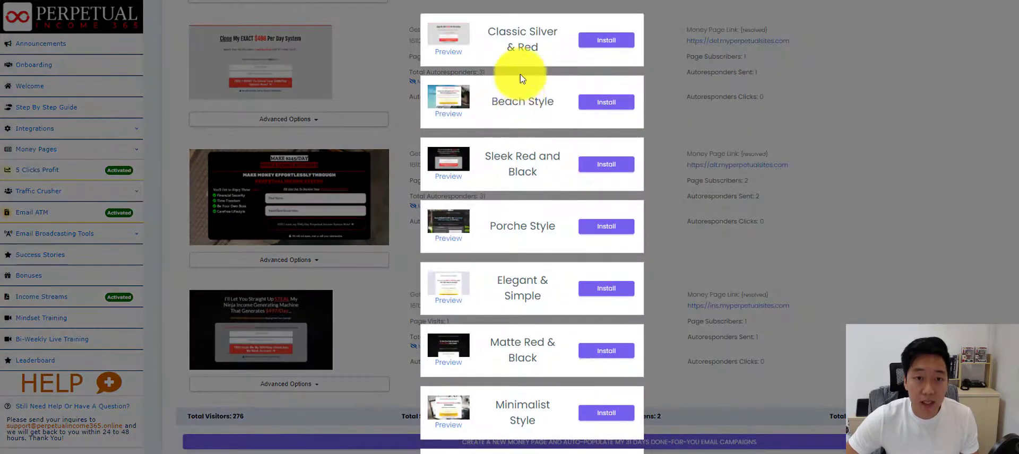
scroll(519, 75, down, 4)
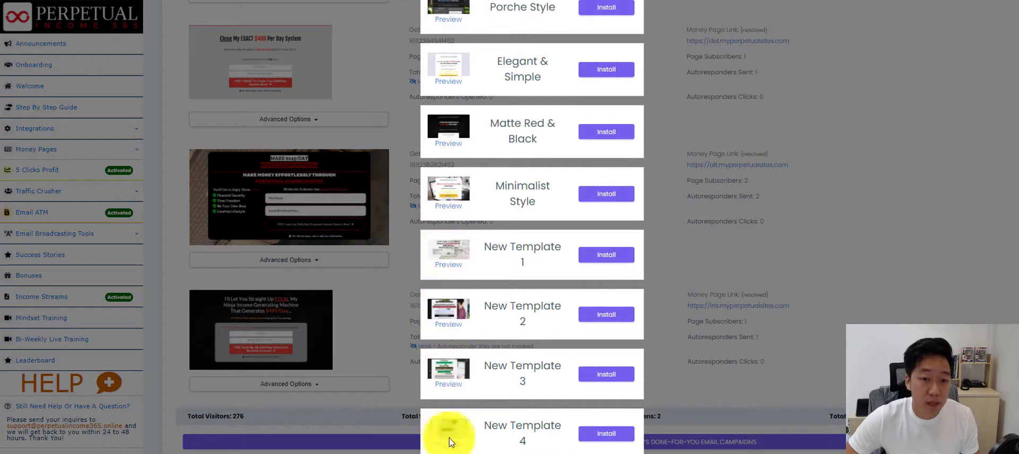
click(454, 266)
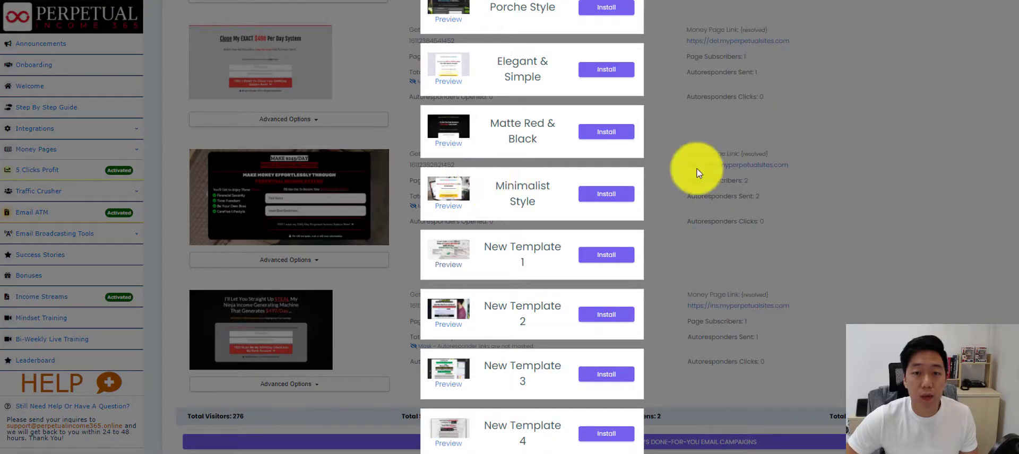
click(694, 168)
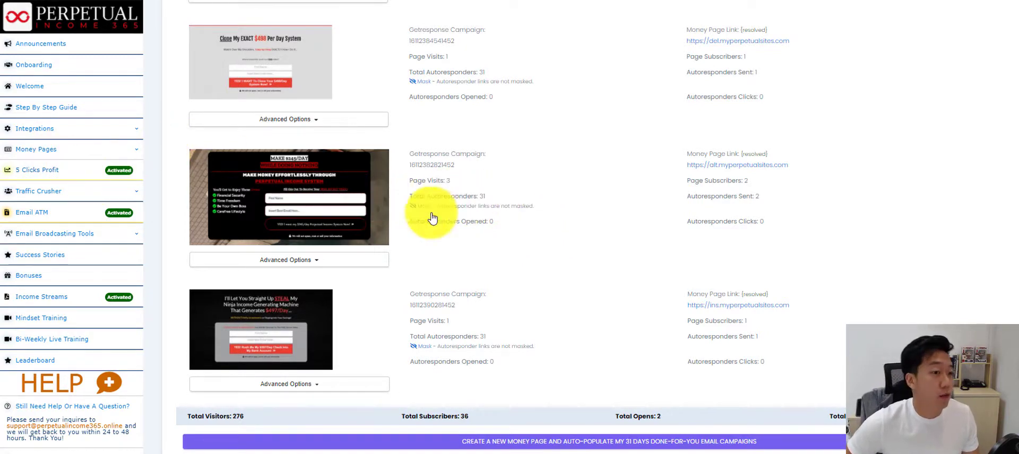
Step: Open the 5 Clicks Profit page and preview its Activator Tutorial video
click(51, 175)
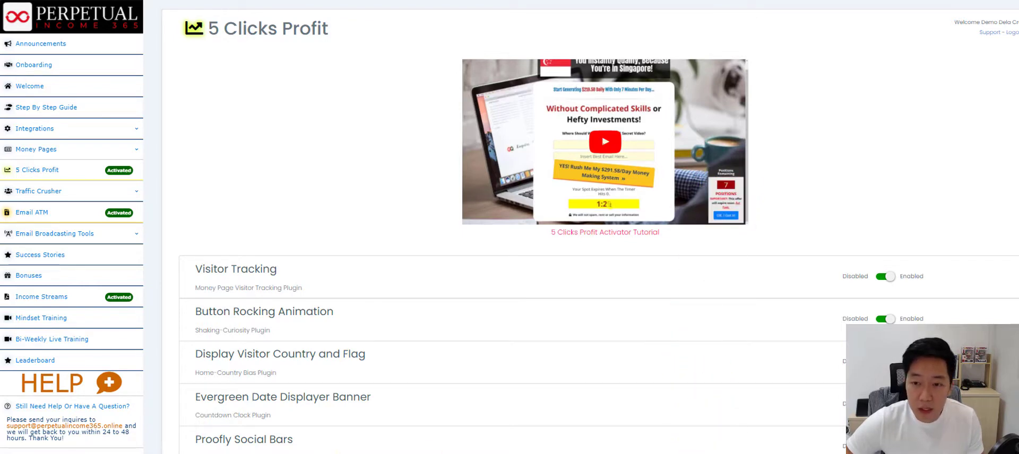
click(705, 215)
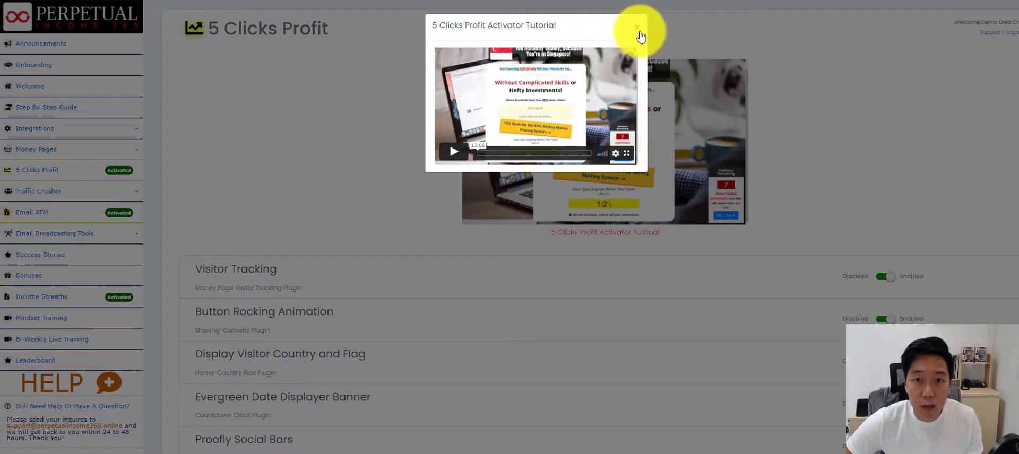
click(638, 28)
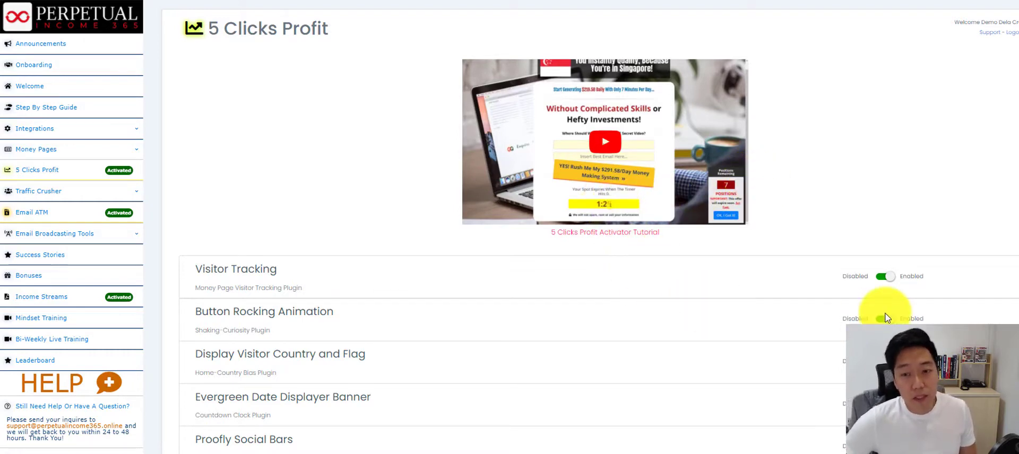
Step: Highlight the Button Rocking Animation, Visitor Country Flag, Evergreen Date Banner and Proofly Social Bars plugins
drag(335, 312, 213, 314)
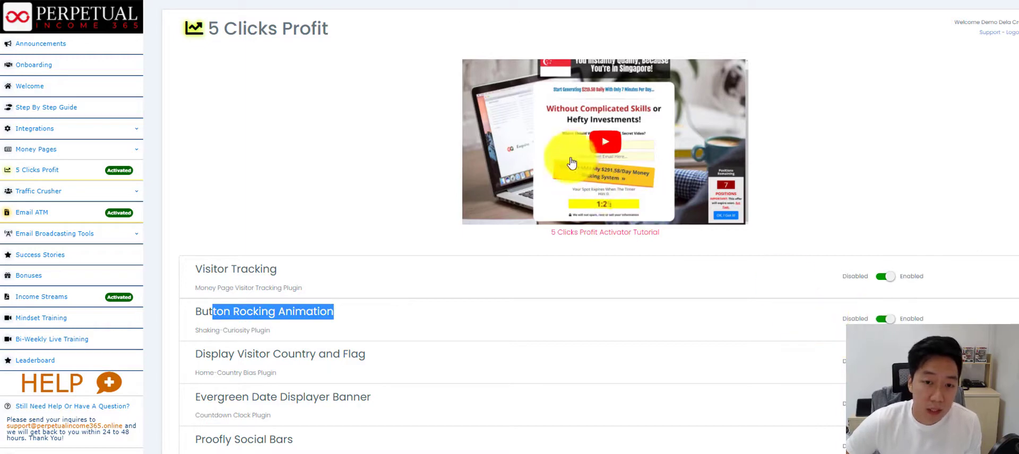
click(849, 159)
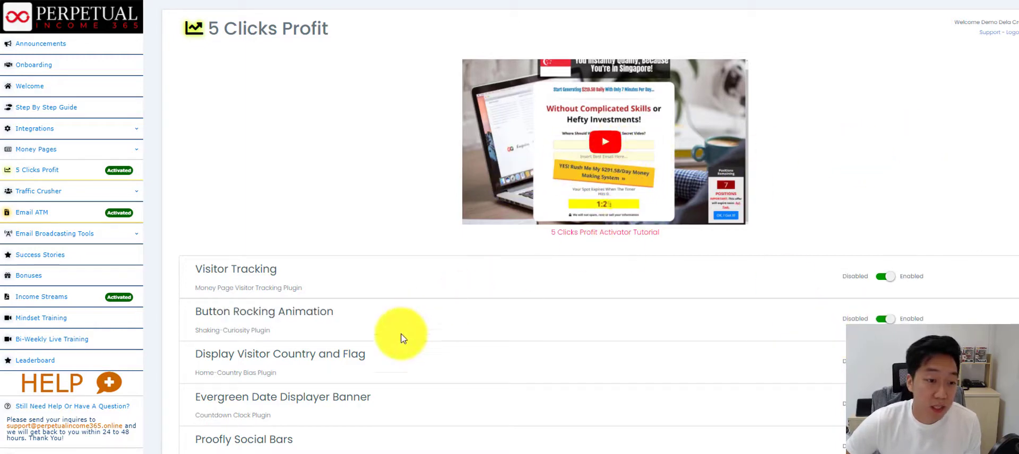
drag(380, 358, 195, 353)
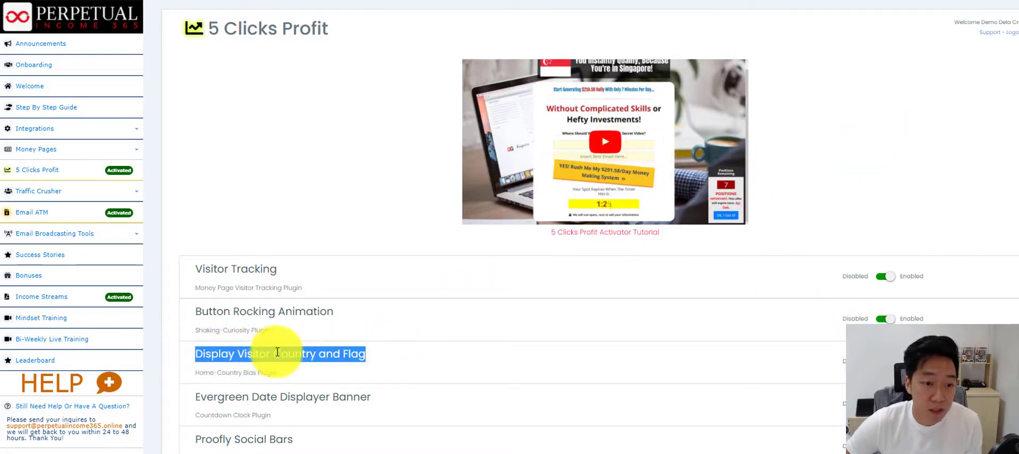
click(414, 170)
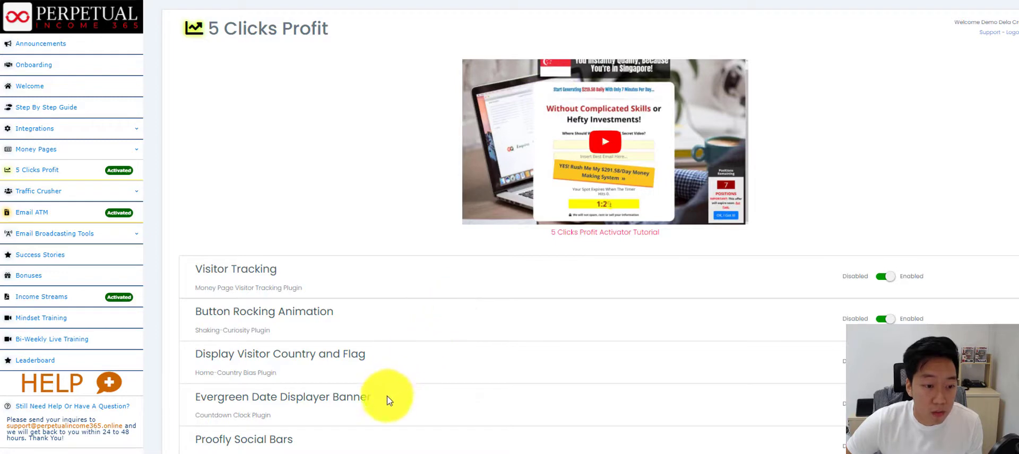
drag(378, 405, 178, 404)
click(348, 181)
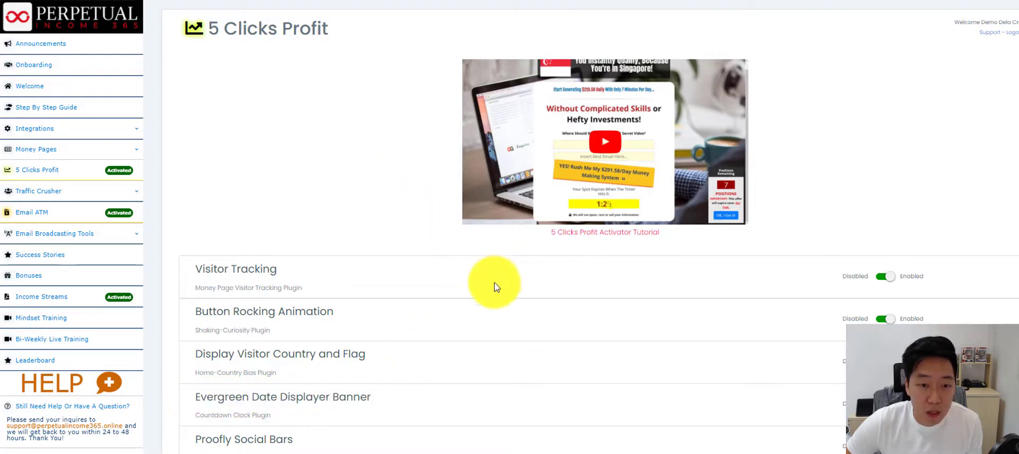
drag(325, 443, 189, 445)
click(202, 438)
click(315, 291)
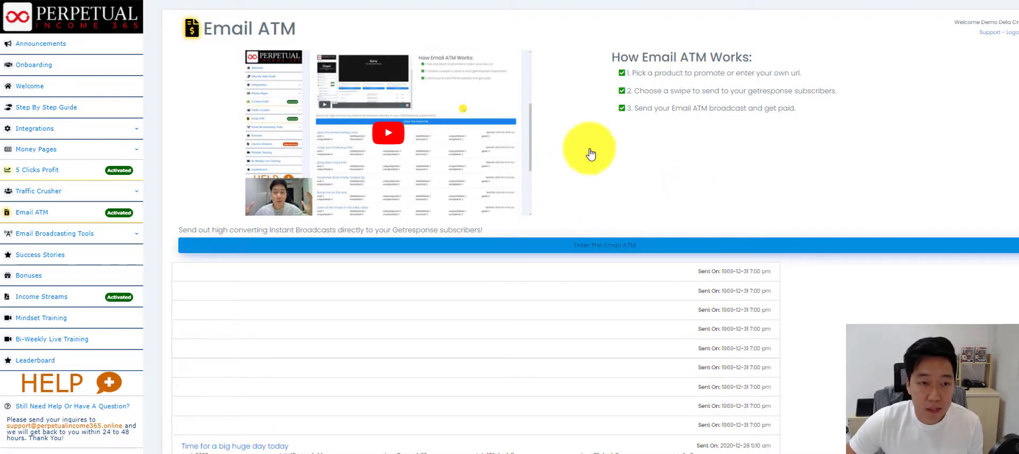
Step: Enter the Email ATM and browse the Choose Your Product list of promotable products
click(624, 246)
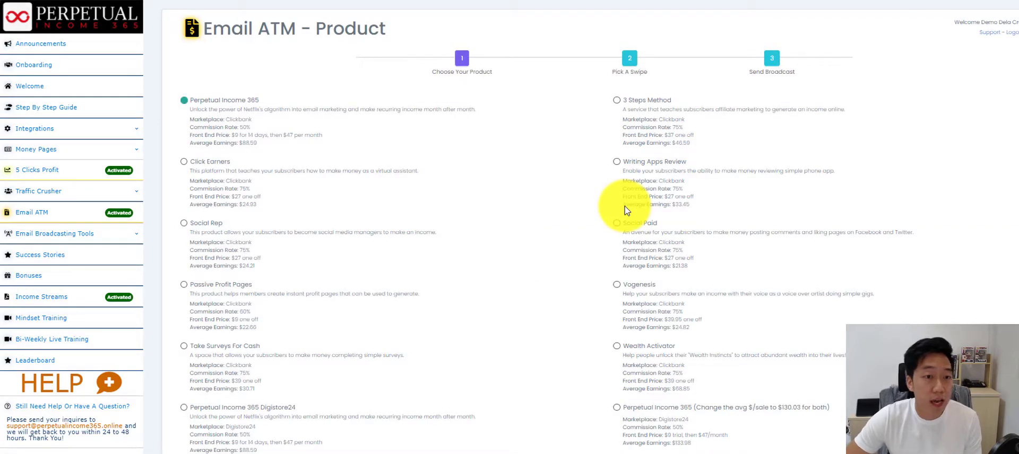
drag(433, 72, 493, 93)
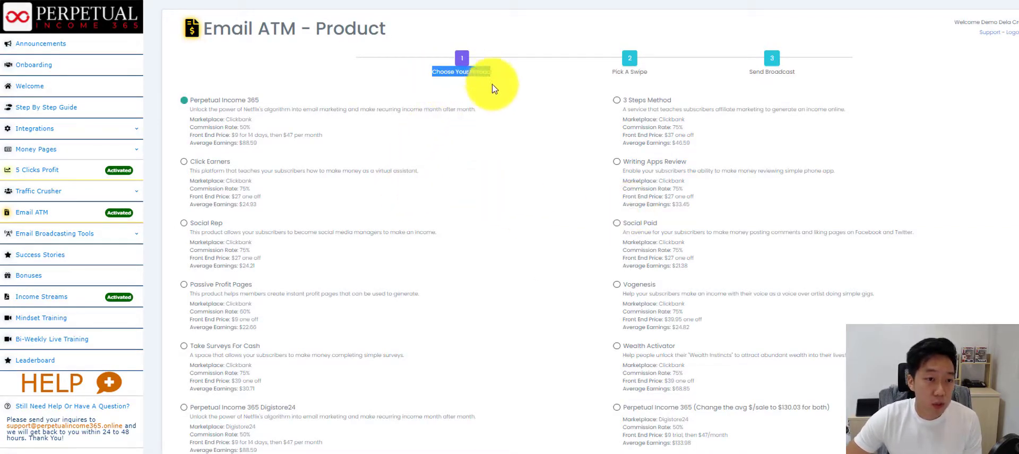
click(494, 93)
scroll(509, 127, down, 5)
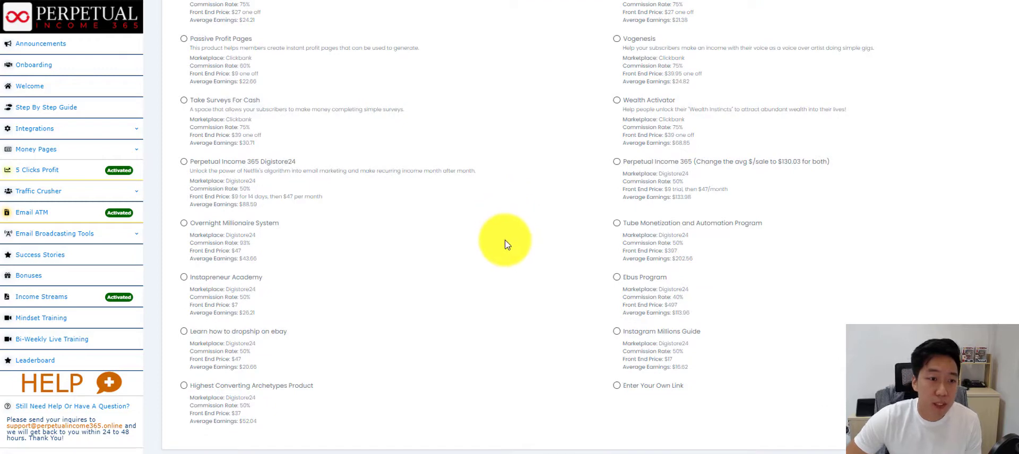
scroll(505, 244, up, 5)
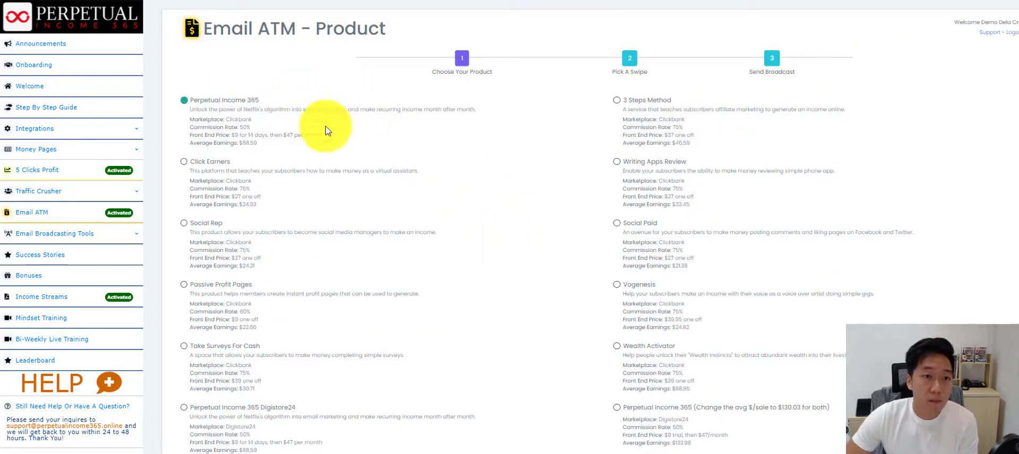
scroll(469, 191, down, 2)
scroll(469, 191, down, 1)
scroll(495, 216, up, 3)
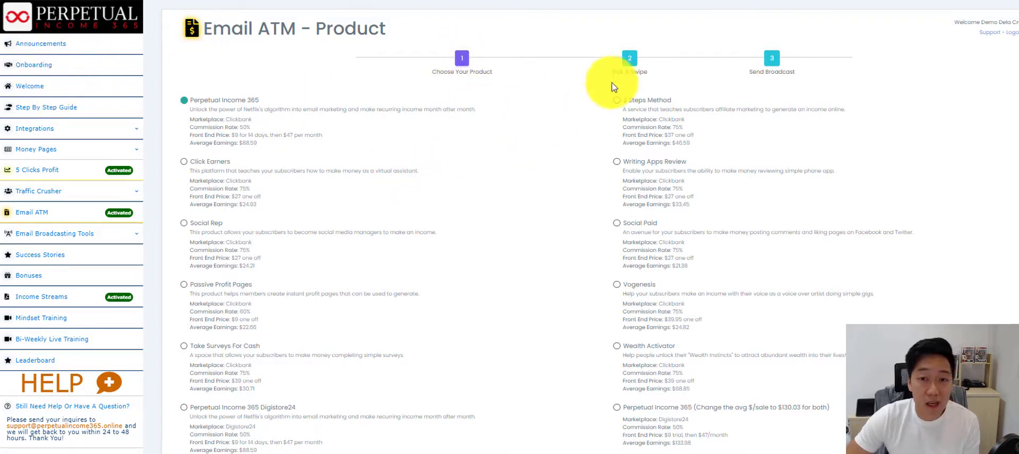
scroll(628, 68, down, 3)
scroll(628, 68, up, 3)
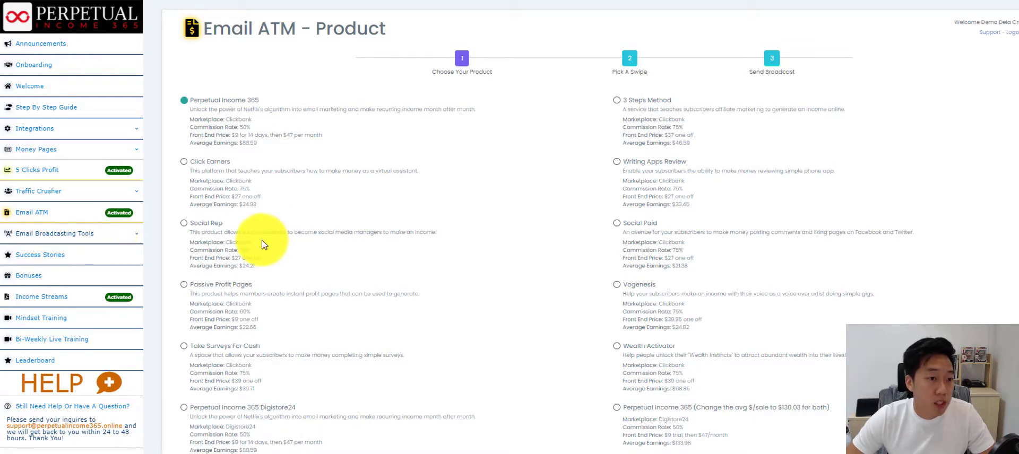
Step: Open the Broadcasting Tools and try ticking the 12money, visual2 and tab subscriber lists
click(152, 239)
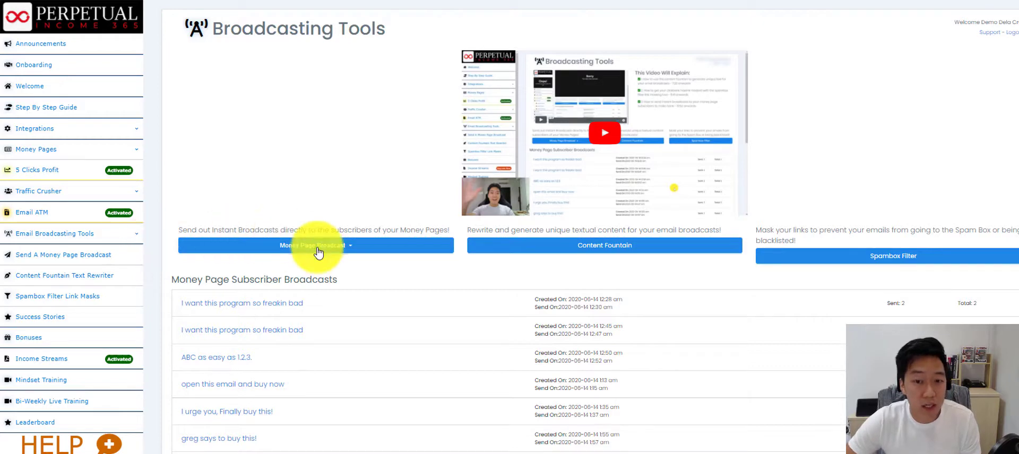
click(353, 253)
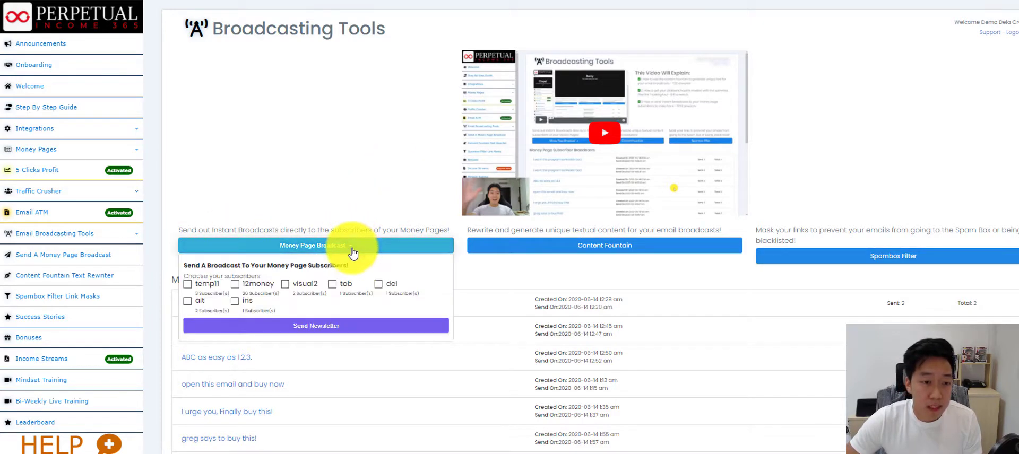
click(235, 284)
click(285, 287)
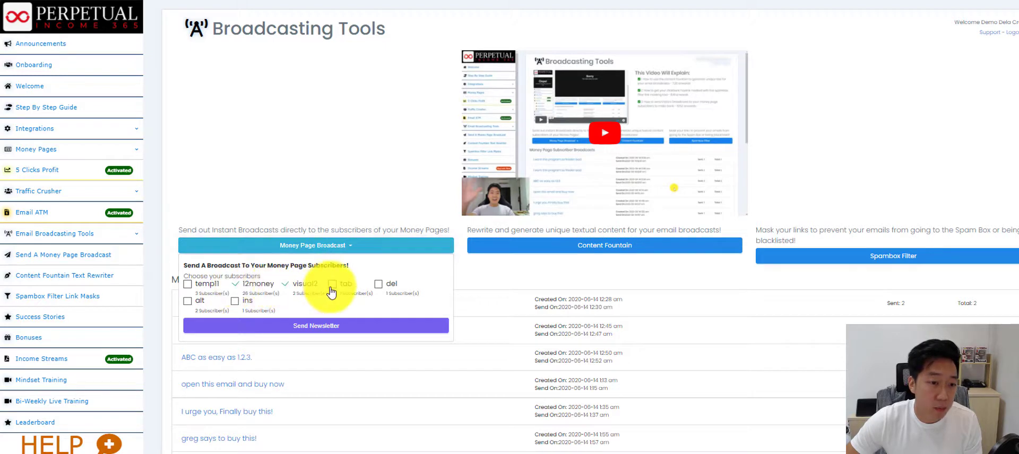
click(339, 287)
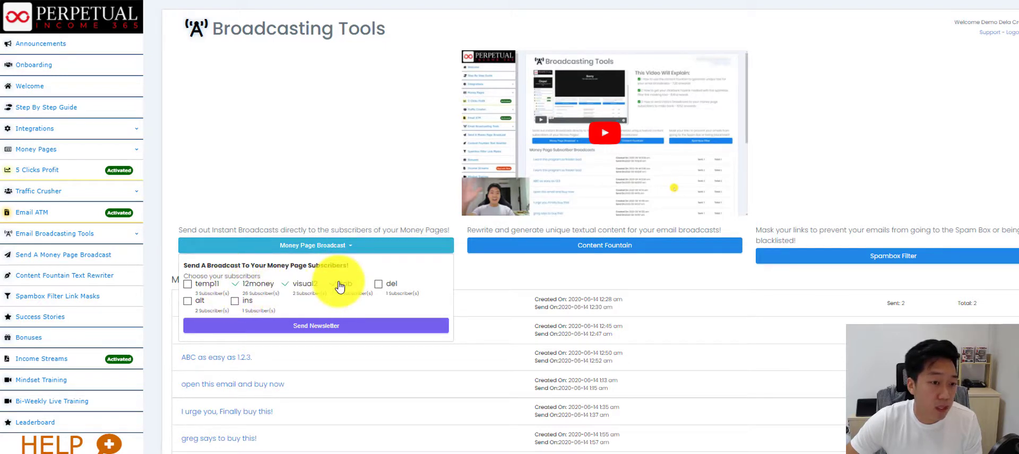
click(329, 326)
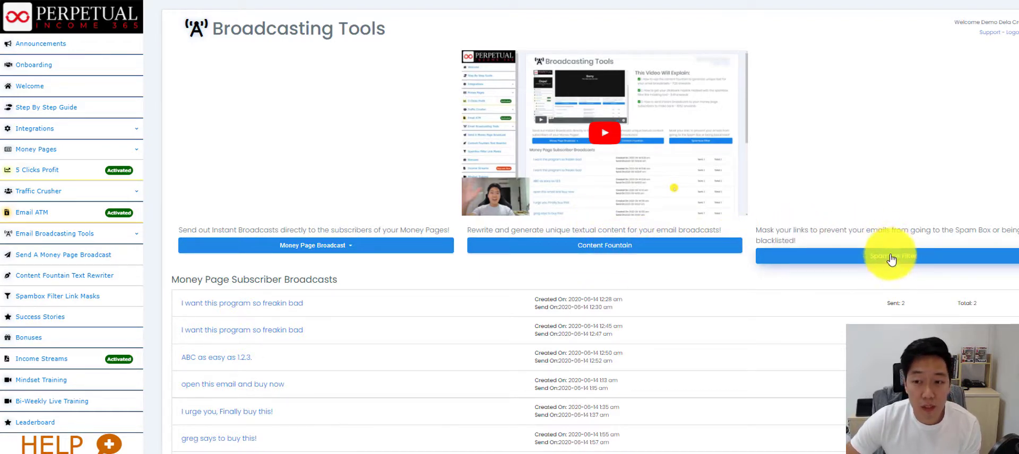
Step: Highlight the link-masking description and the first past broadcast's send time and sent count
drag(798, 242, 791, 214)
click(831, 265)
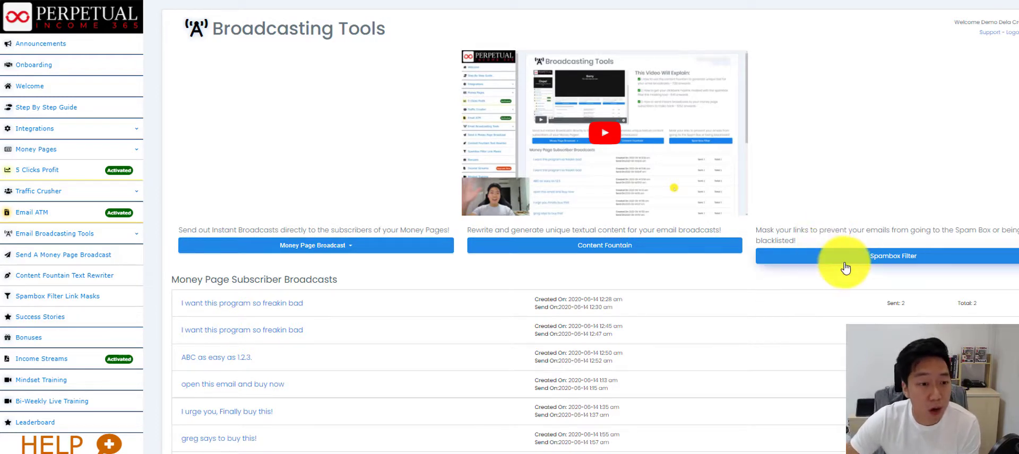
scroll(424, 323, down, 2)
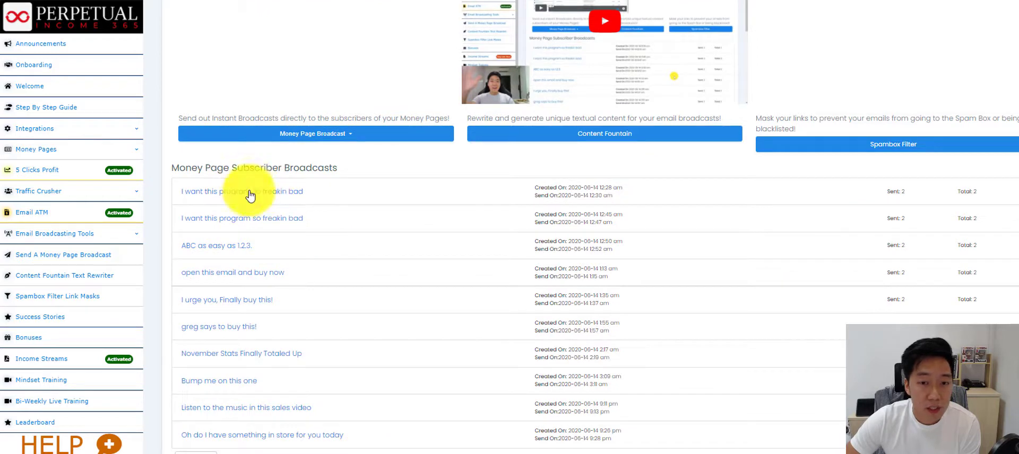
drag(871, 191, 557, 205)
click(831, 212)
drag(906, 198, 979, 200)
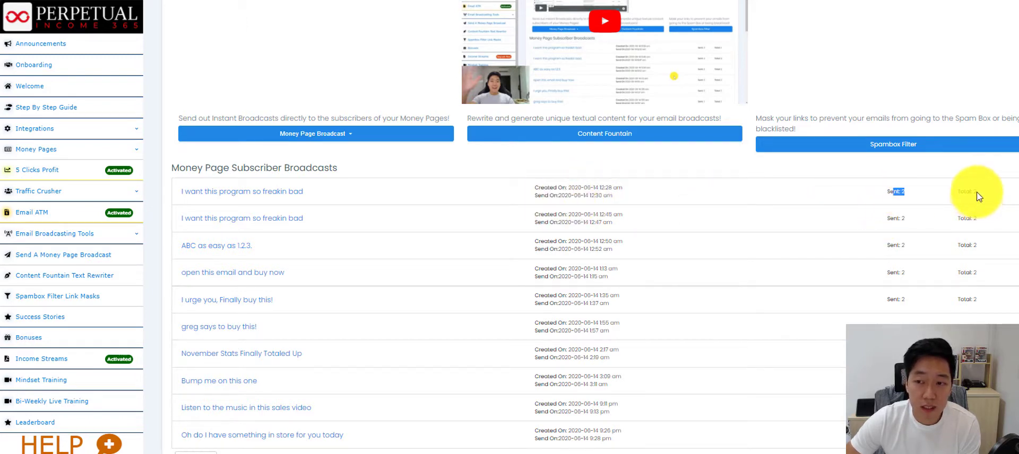
Step: Choose the visual2 and tab subscriber lists for a Money Page broadcast
click(348, 134)
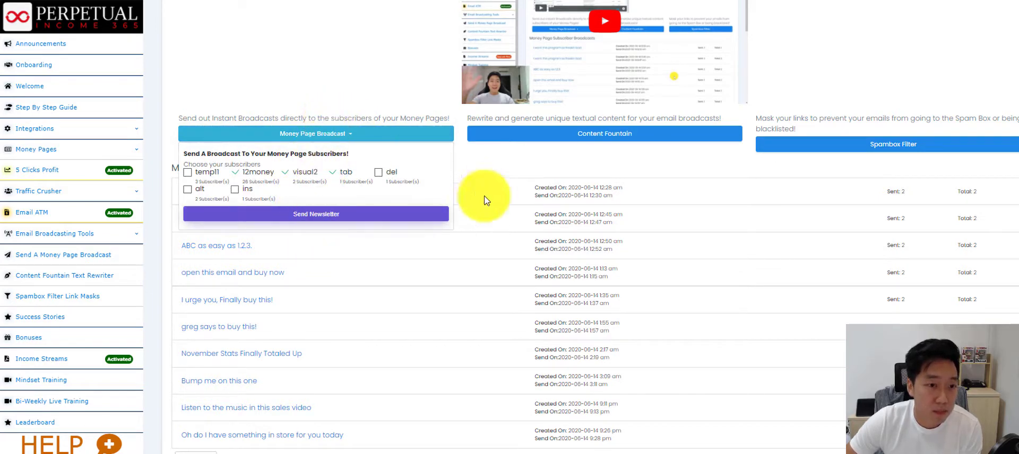
click(297, 176)
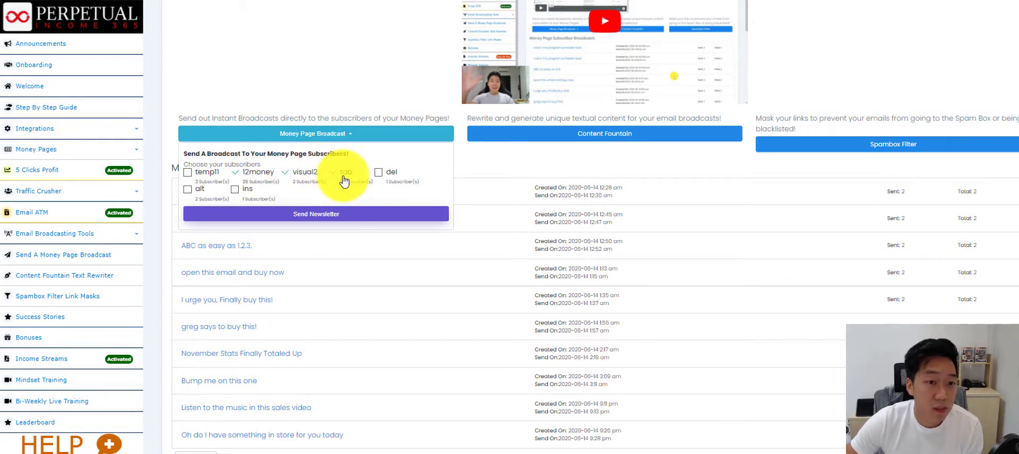
click(344, 180)
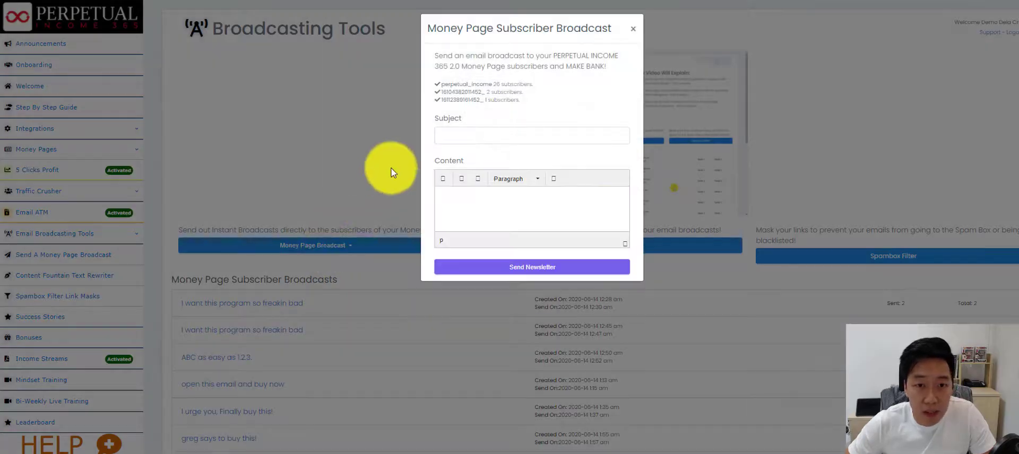
Step: Pick the 'Your Payee Info Is Missing - Action Required' subject, write the hello/Click here/Thanks body, and send
click(558, 134)
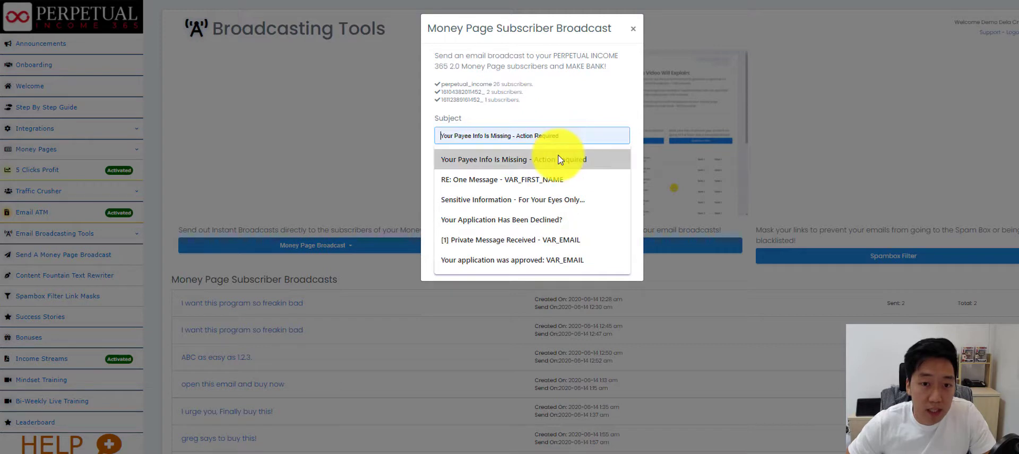
click(557, 159)
click(502, 203)
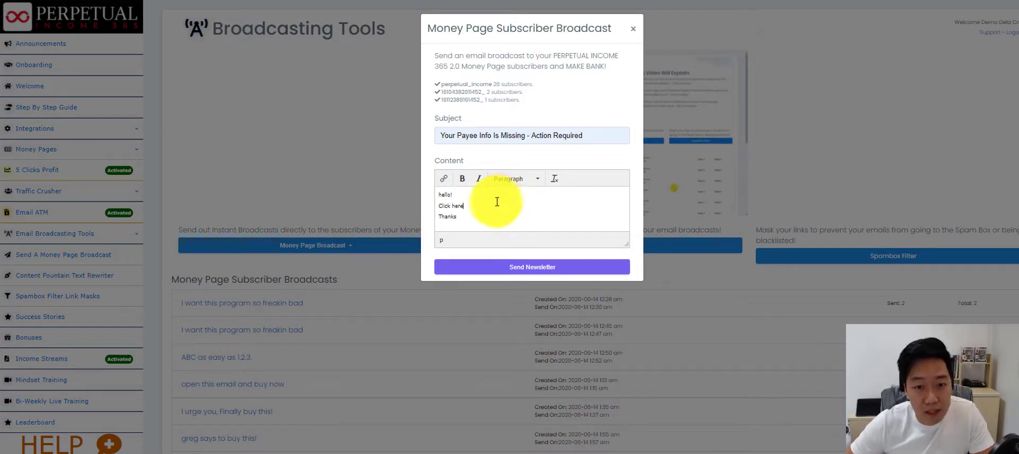
drag(495, 202, 420, 204)
click(443, 178)
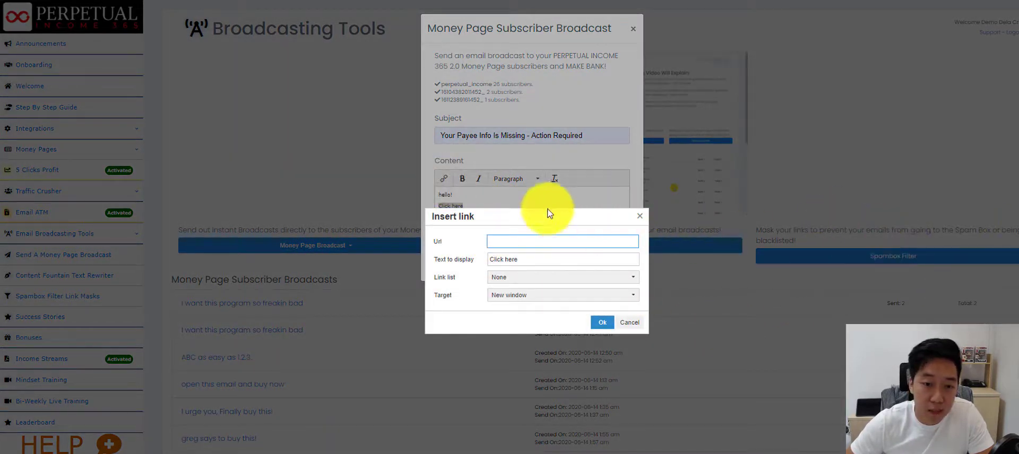
click(639, 216)
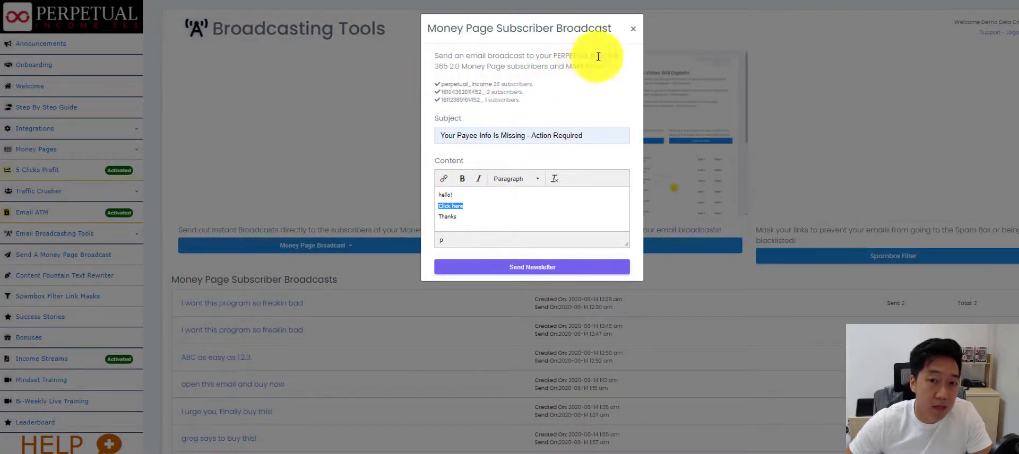
click(635, 30)
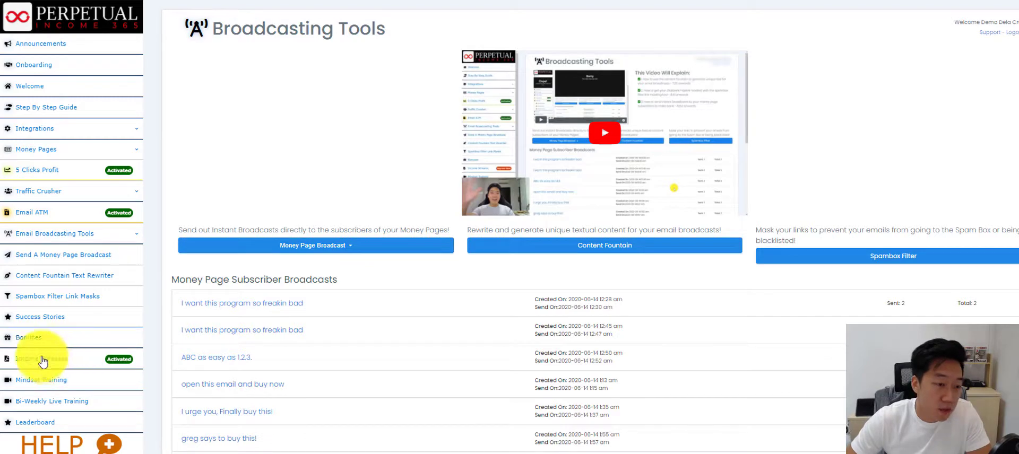
Step: Open the Bi-Weekly Live Training page and highlight the first training video's title
click(22, 339)
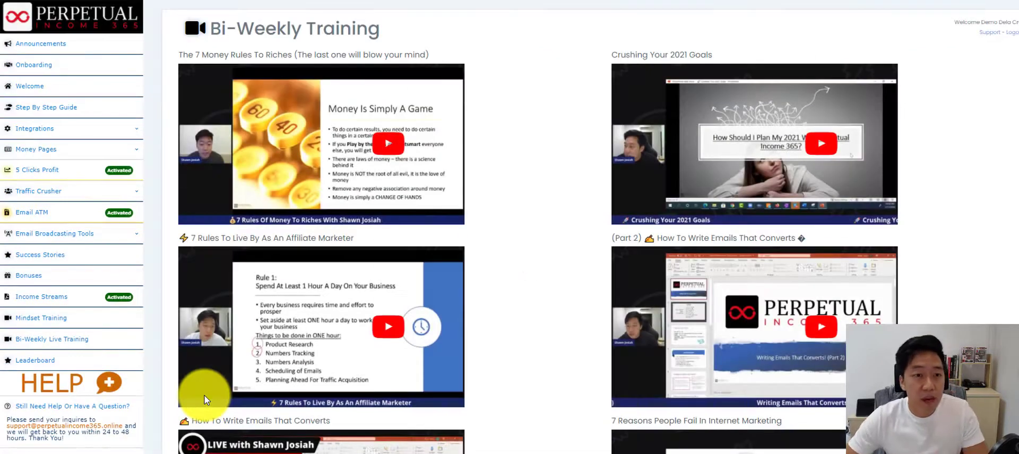
drag(441, 57, 312, 58)
click(183, 64)
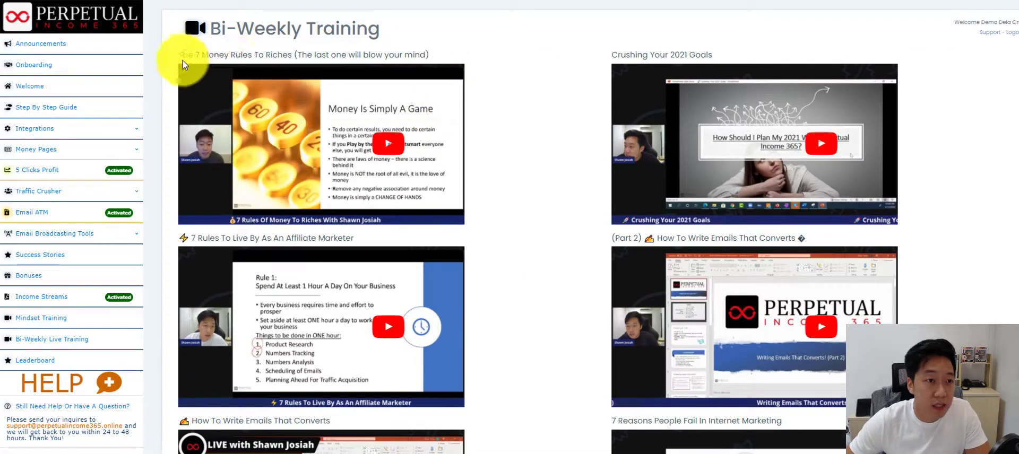
triple_click(182, 59)
click(510, 74)
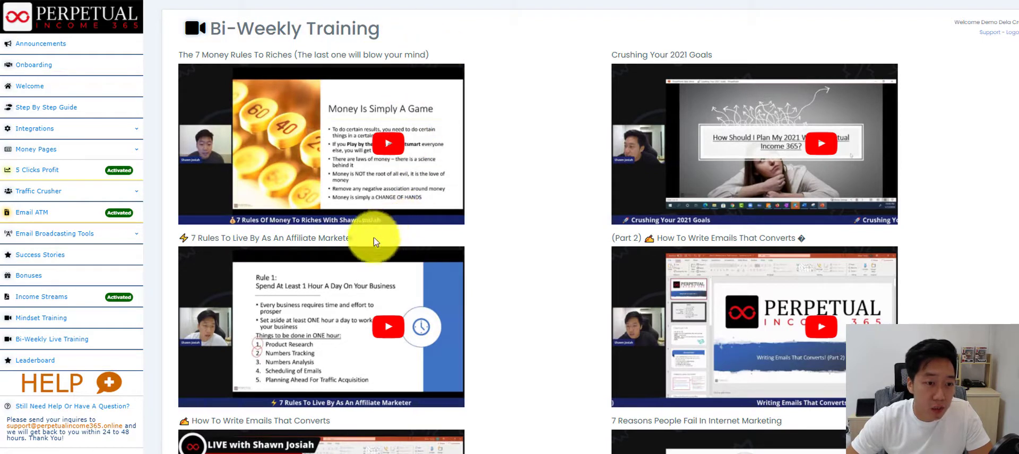
Step: Highlight the 7 Rules To Live By, Part 2 email-writing and How To Write Emails That Converts headings
drag(354, 238, 213, 240)
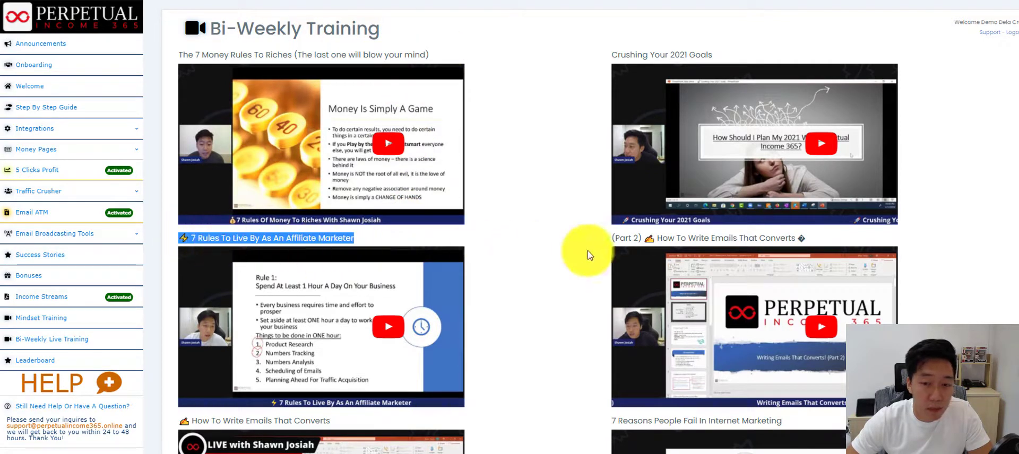
drag(627, 238, 810, 240)
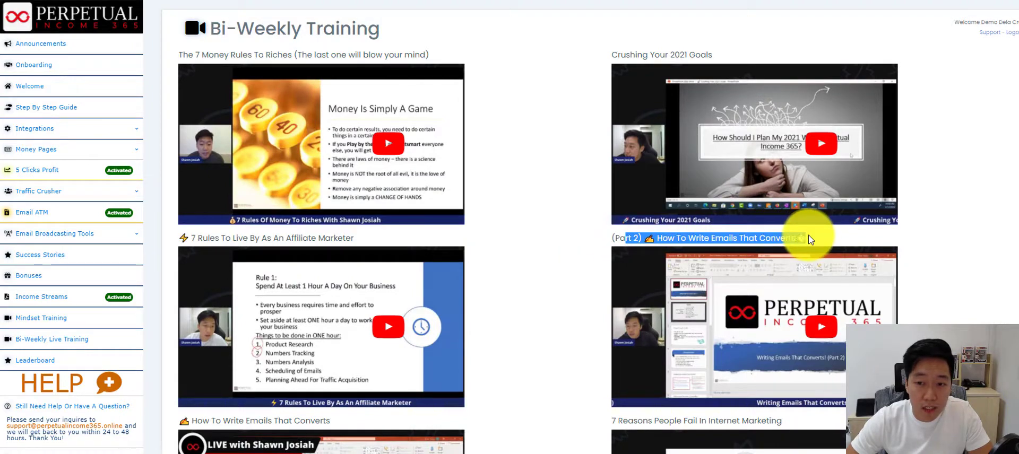
click(580, 244)
scroll(580, 244, down, 4)
drag(340, 197, 212, 198)
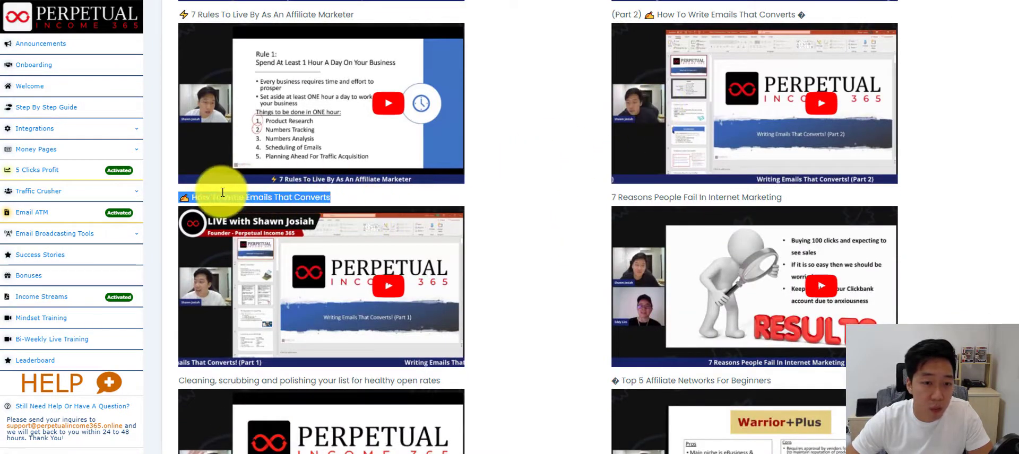
click(514, 200)
drag(603, 200, 660, 194)
click(561, 207)
Step: Scroll down highlighting the list-cleaning, Top 5 Affiliate Networks, 5 Deadly Myths and Traffic Madness captions
scroll(561, 207, down, 4)
drag(438, 161, 218, 157)
click(509, 178)
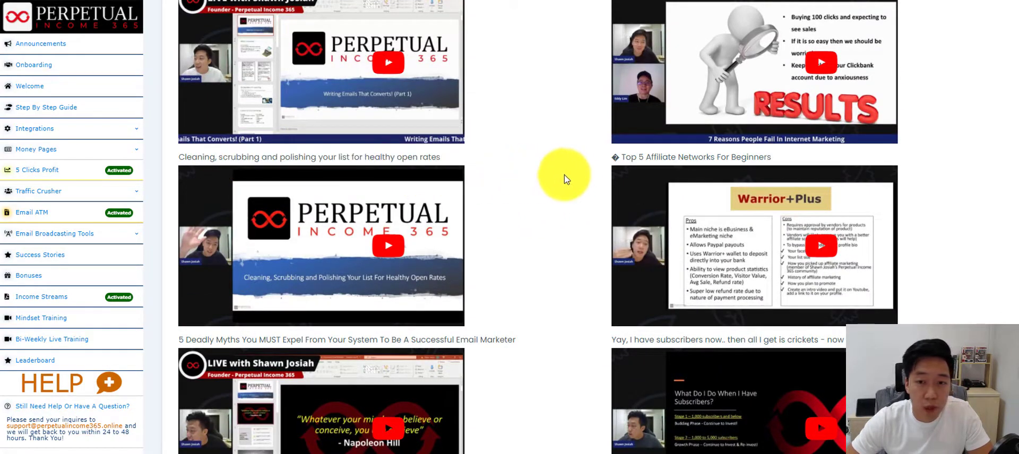
drag(608, 157, 769, 156)
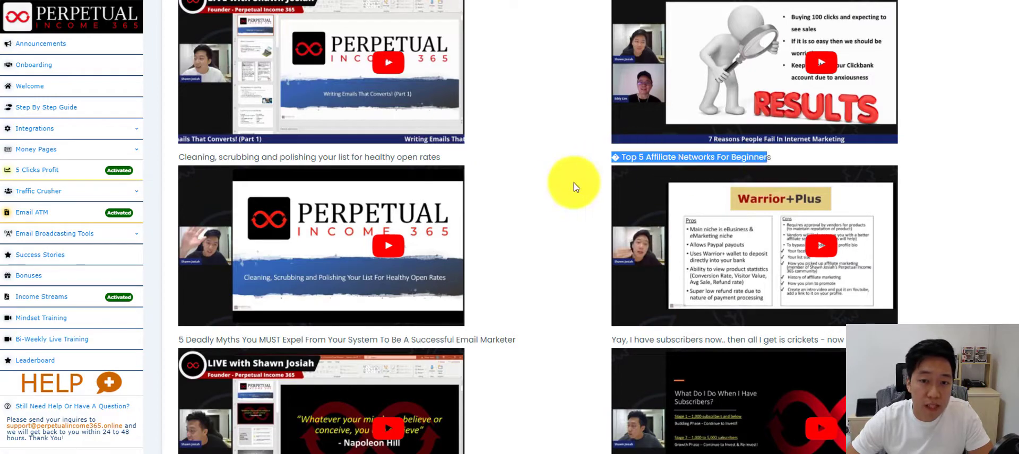
click(552, 189)
scroll(525, 181, down, 4)
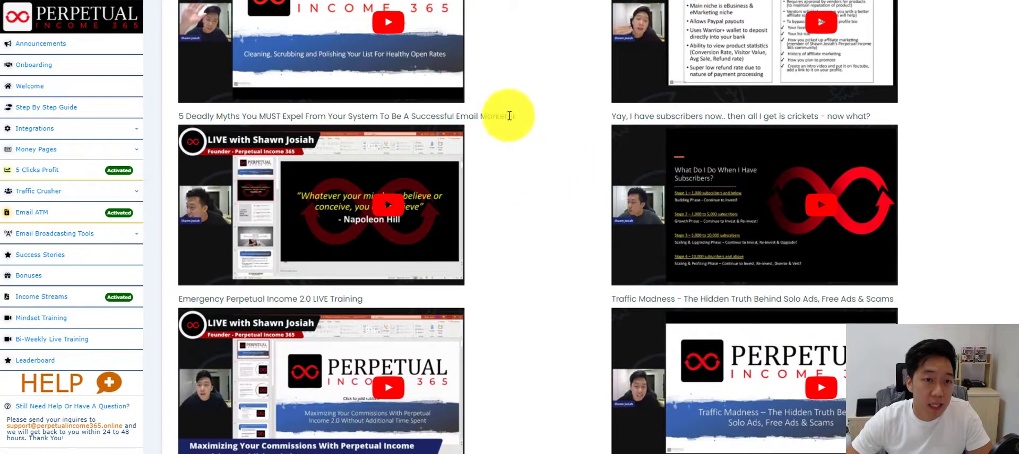
drag(512, 115, 218, 115)
click(596, 124)
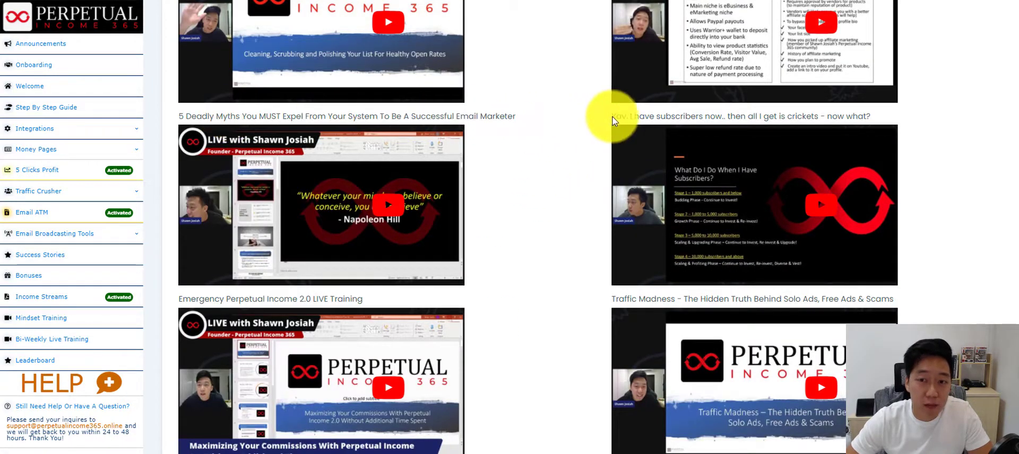
drag(611, 118, 835, 119)
click(553, 165)
scroll(552, 170, down, 2)
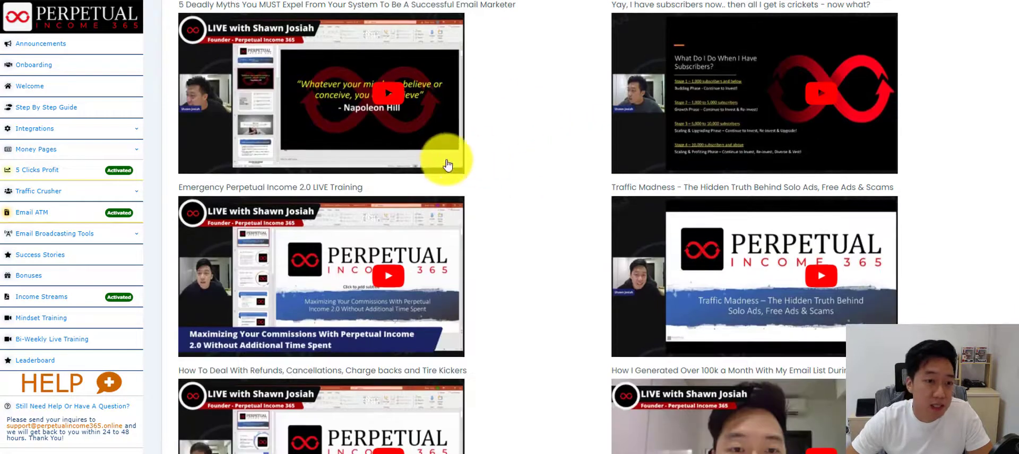
drag(612, 187, 825, 188)
click(563, 228)
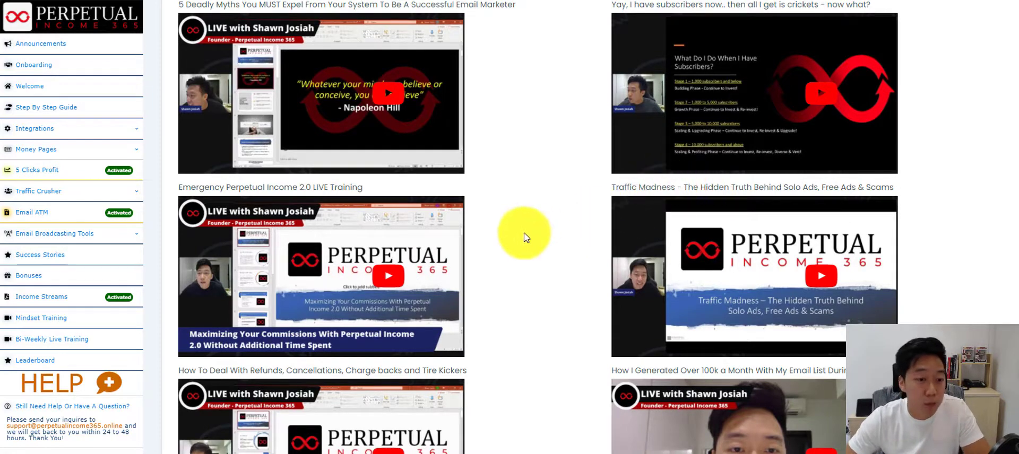
scroll(525, 237, down, 2)
scroll(539, 304, down, 4)
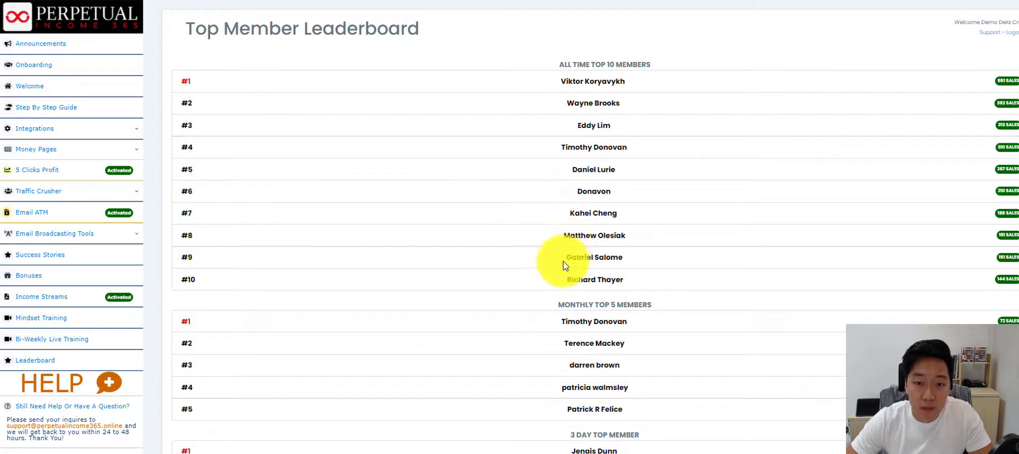
scroll(549, 244, down, 4)
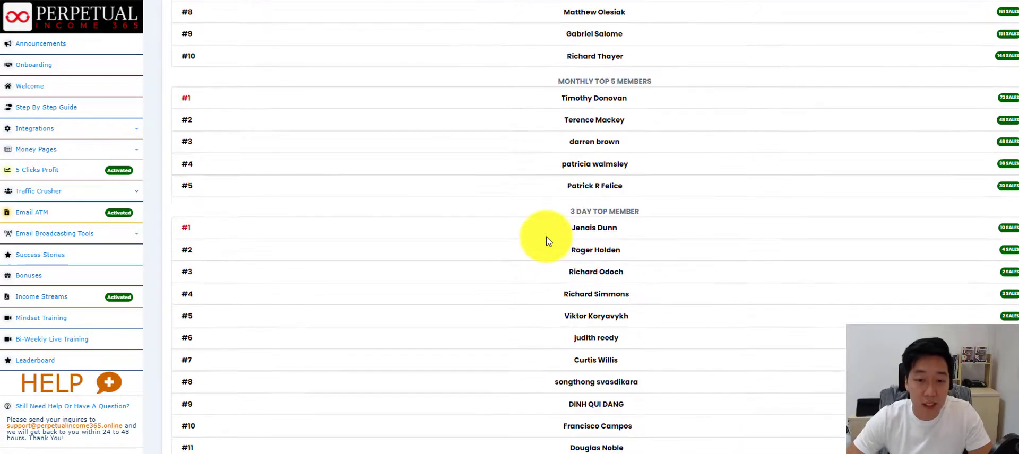
scroll(562, 244, down, 2)
scroll(564, 250, up, 6)
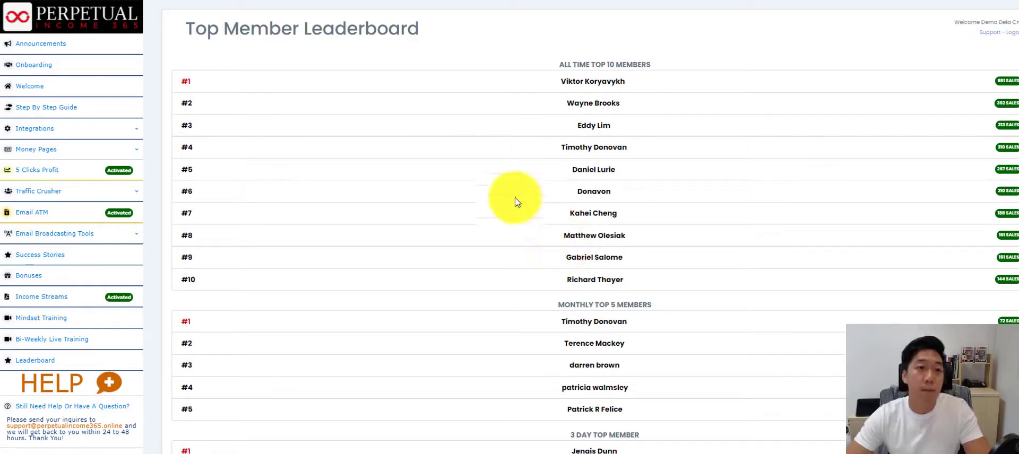